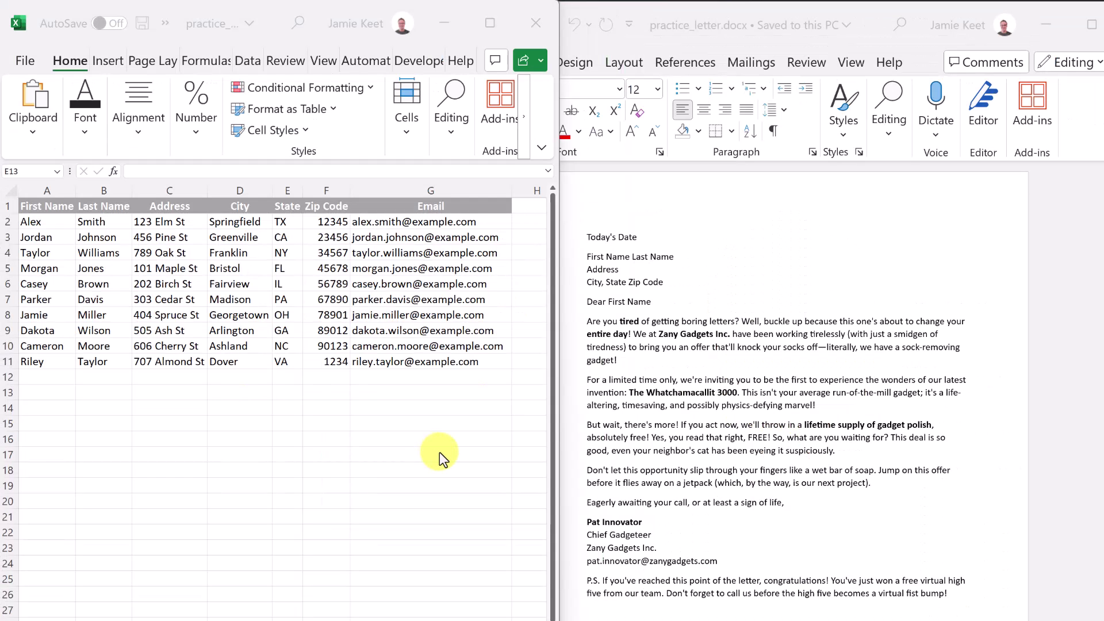
Compare the recipient columns in the Excel sheet with the name, address and greeting placeholders in the Word letter.
click(386, 416)
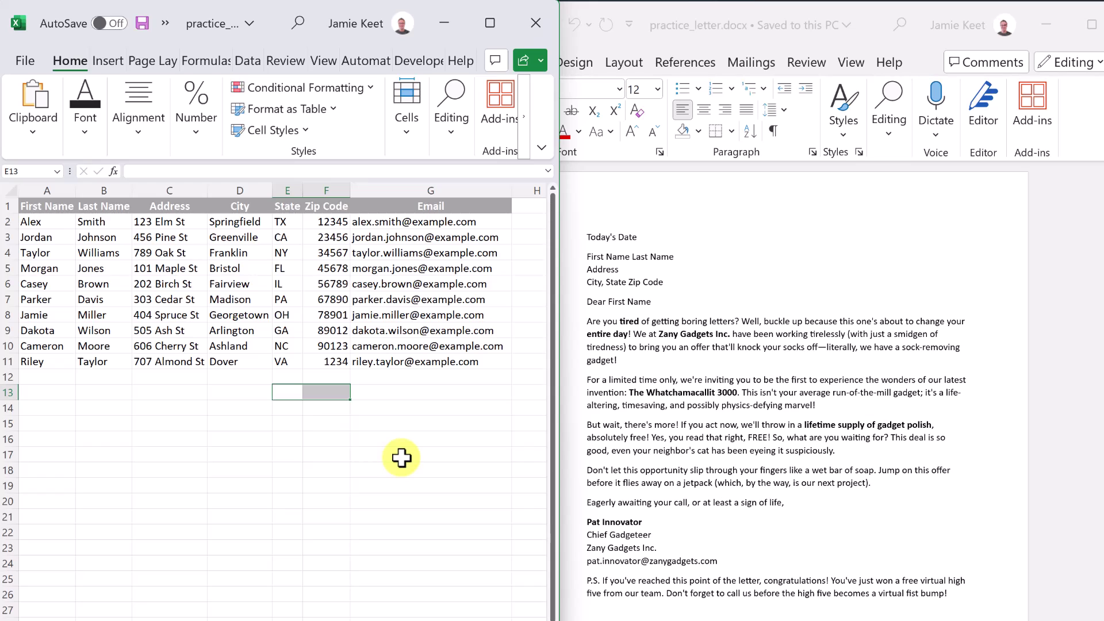
click(871, 536)
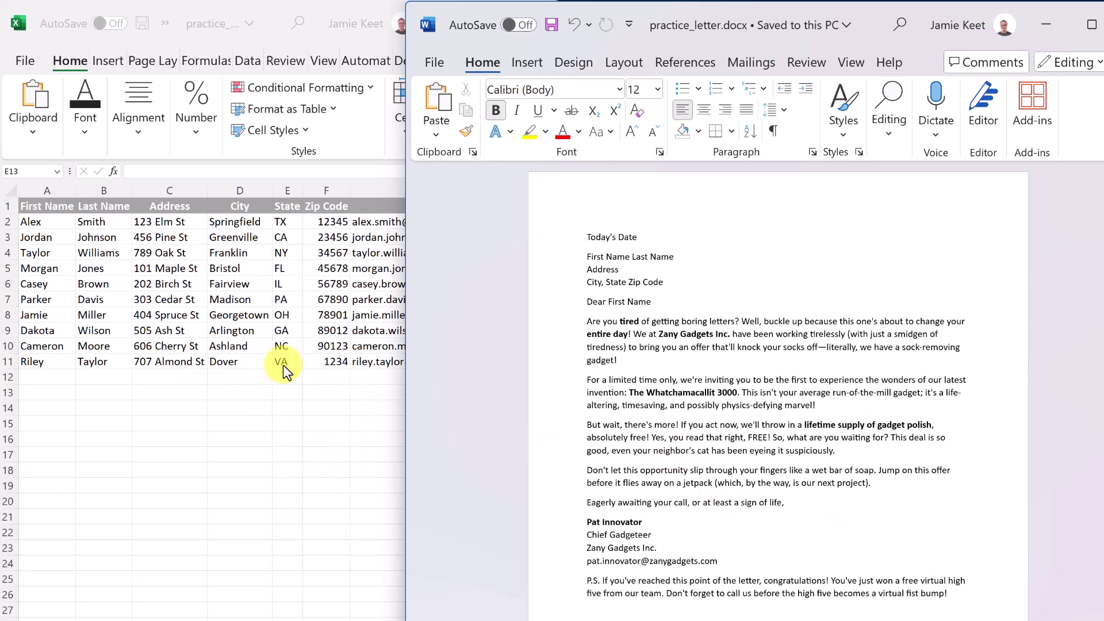
click(207, 392)
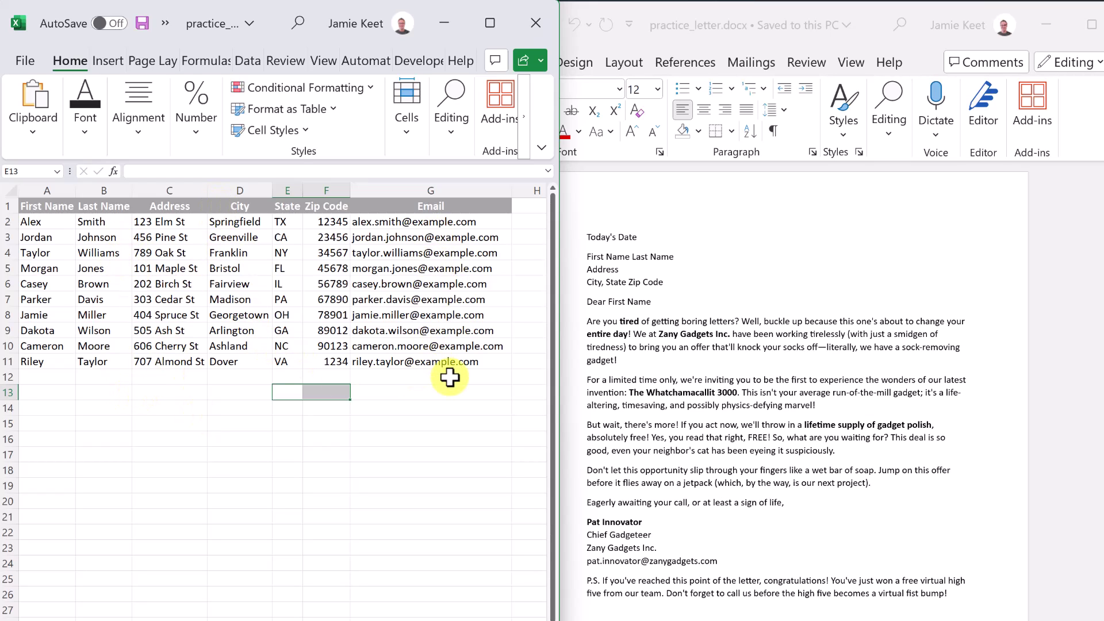
click(757, 285)
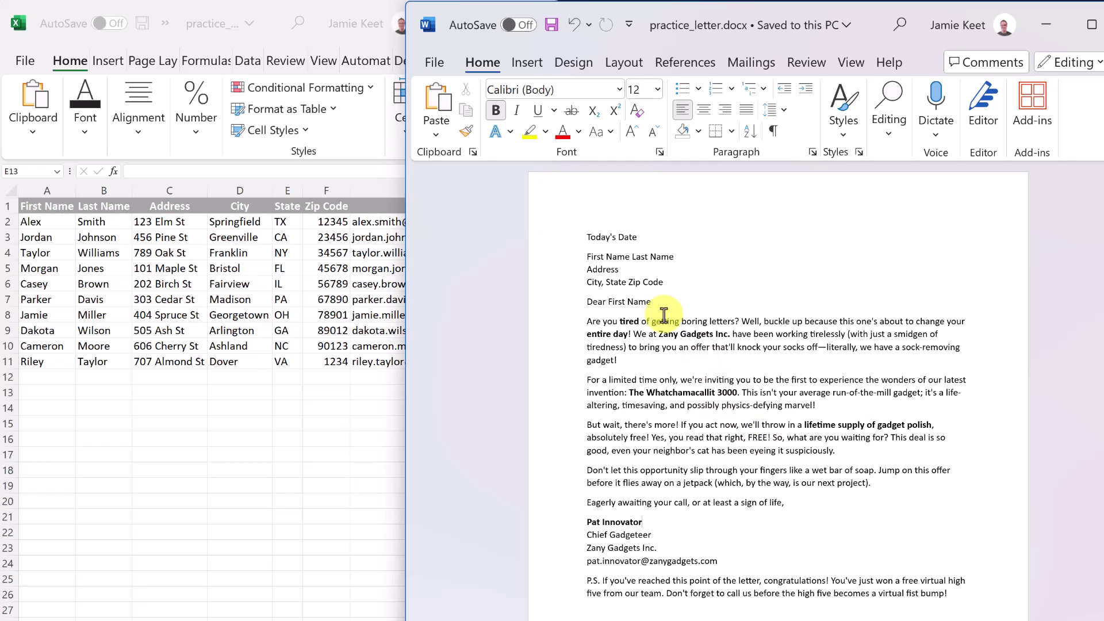
drag(585, 257, 681, 257)
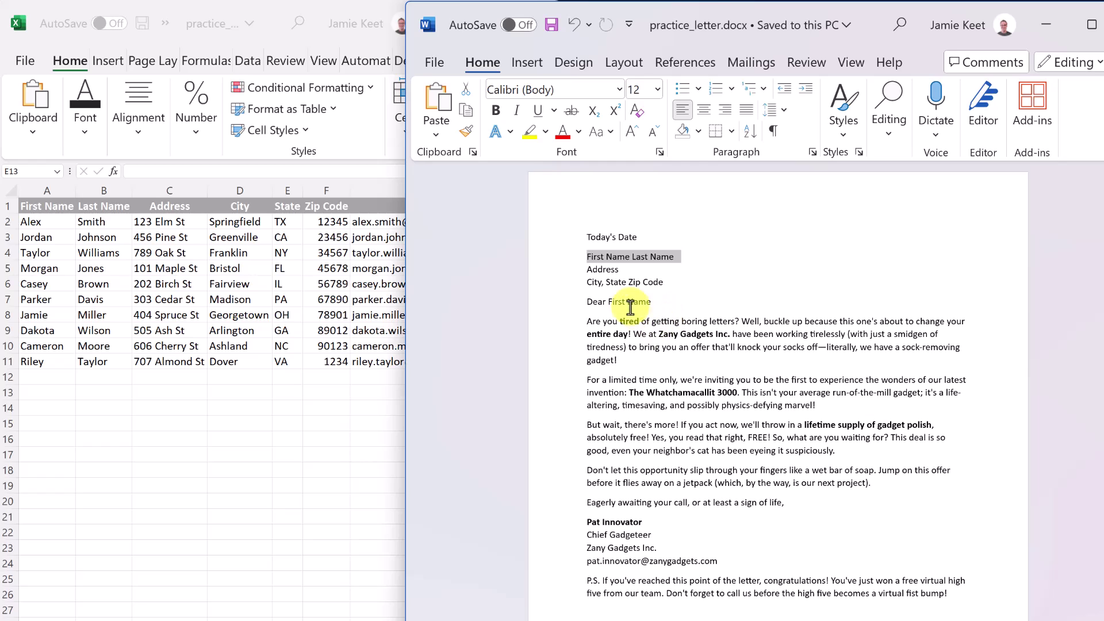
click(659, 378)
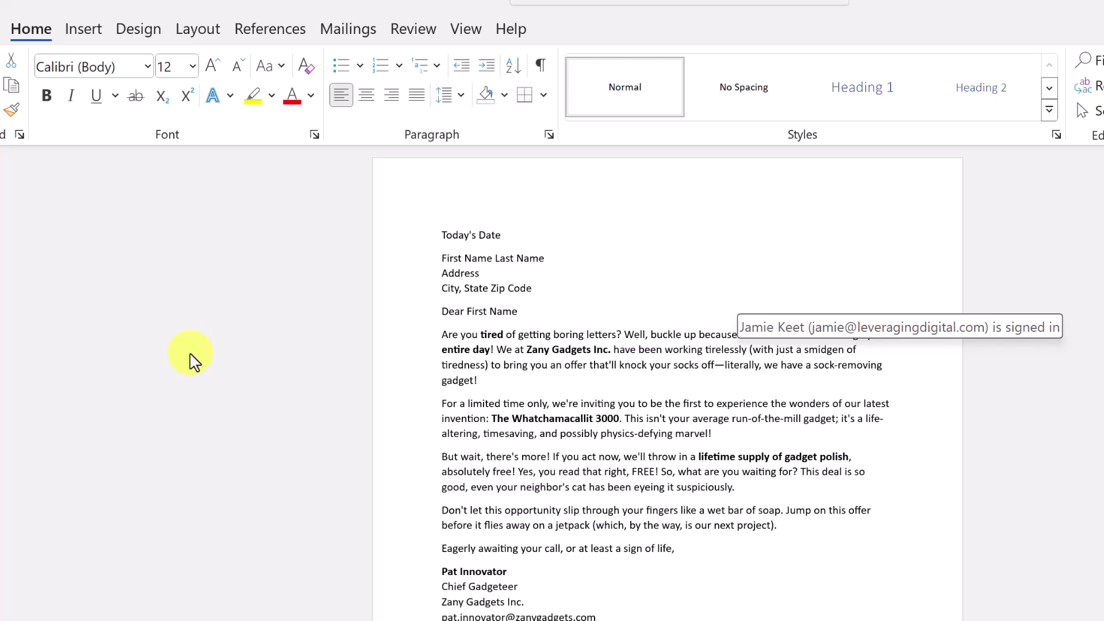
drag(522, 313, 443, 258)
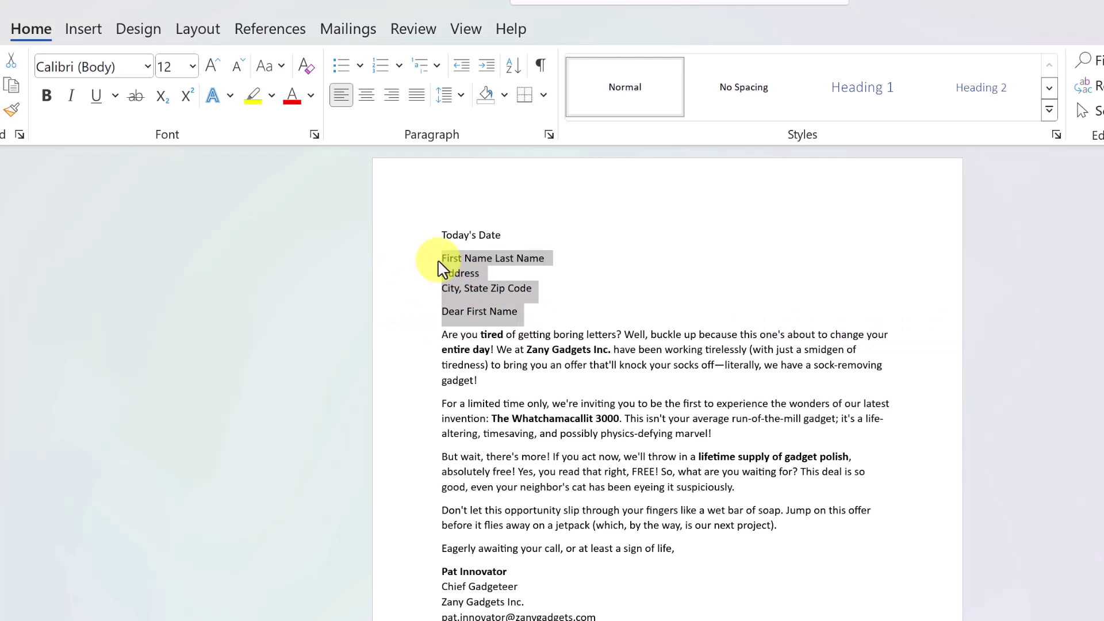
right_click(273, 308)
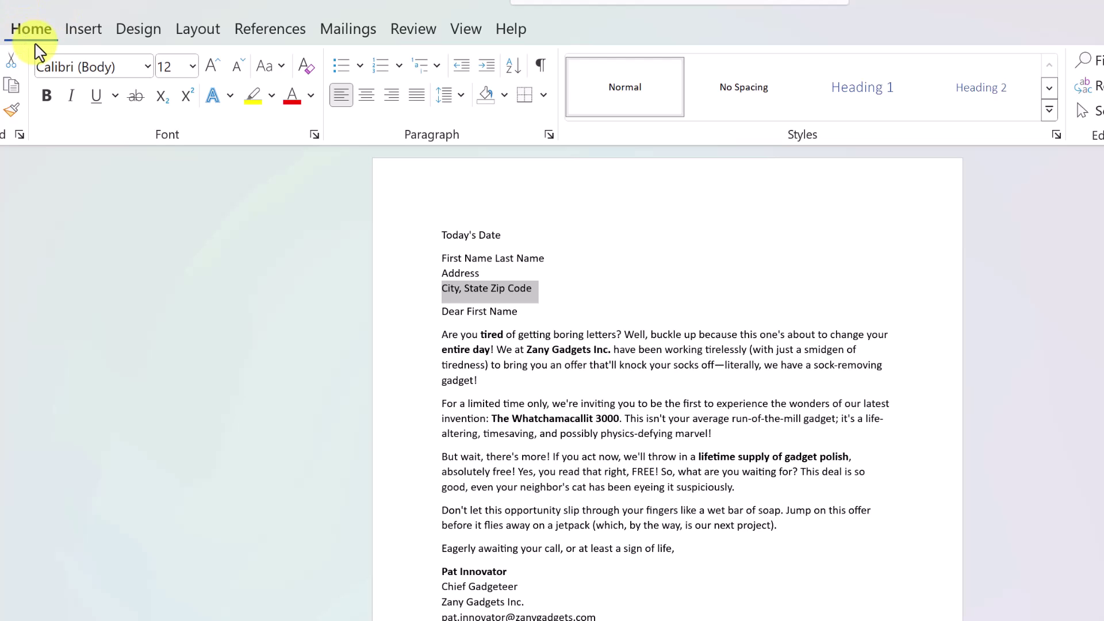
click(344, 36)
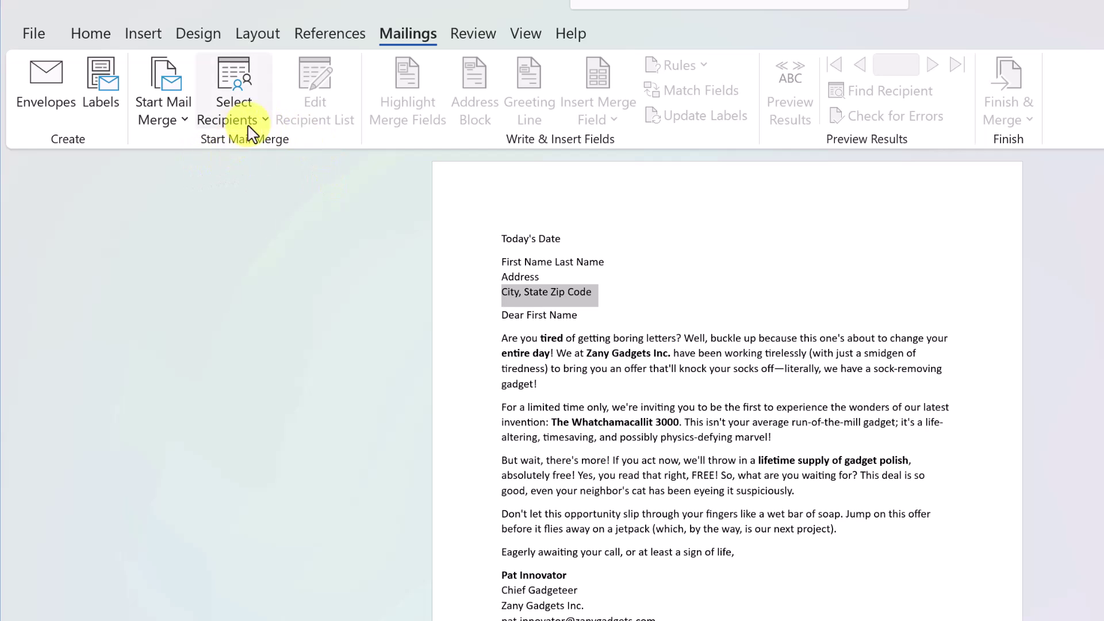
click(265, 128)
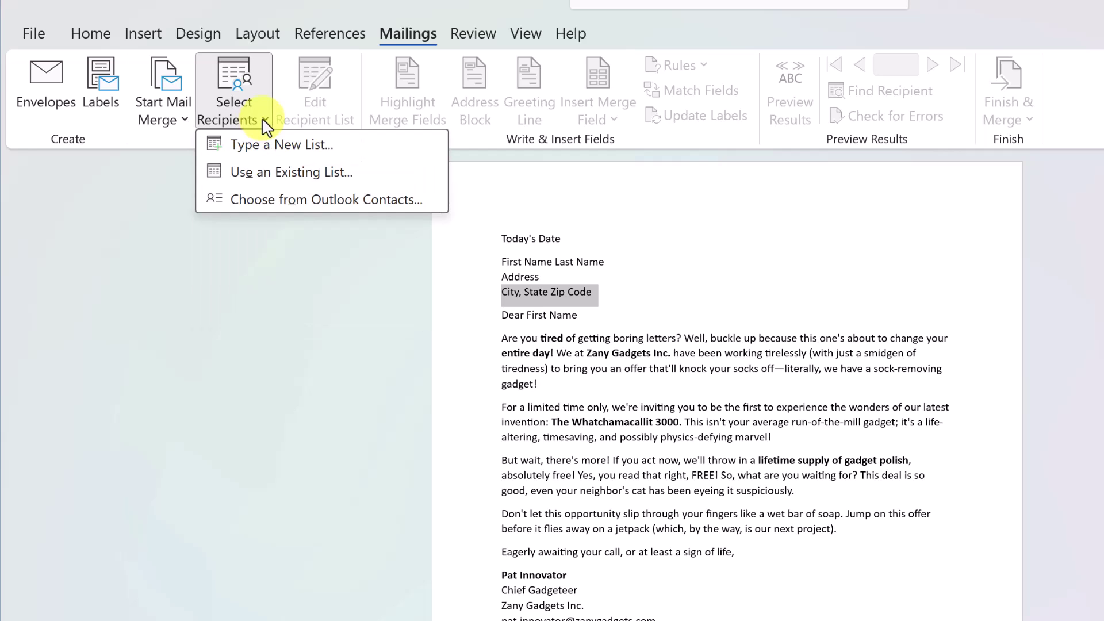
click(314, 157)
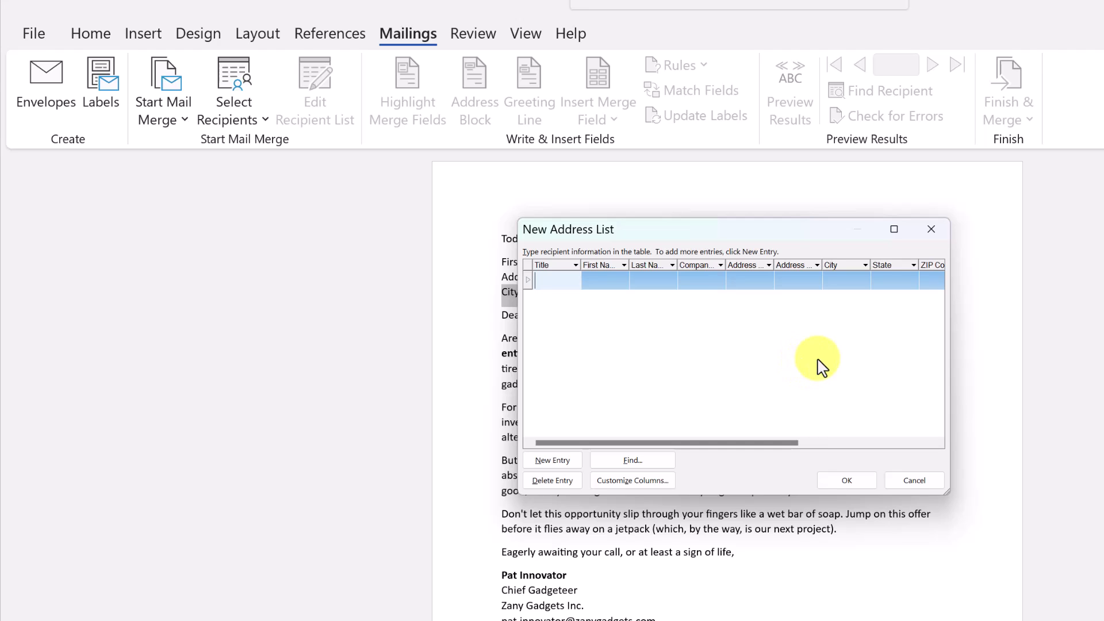
click(934, 485)
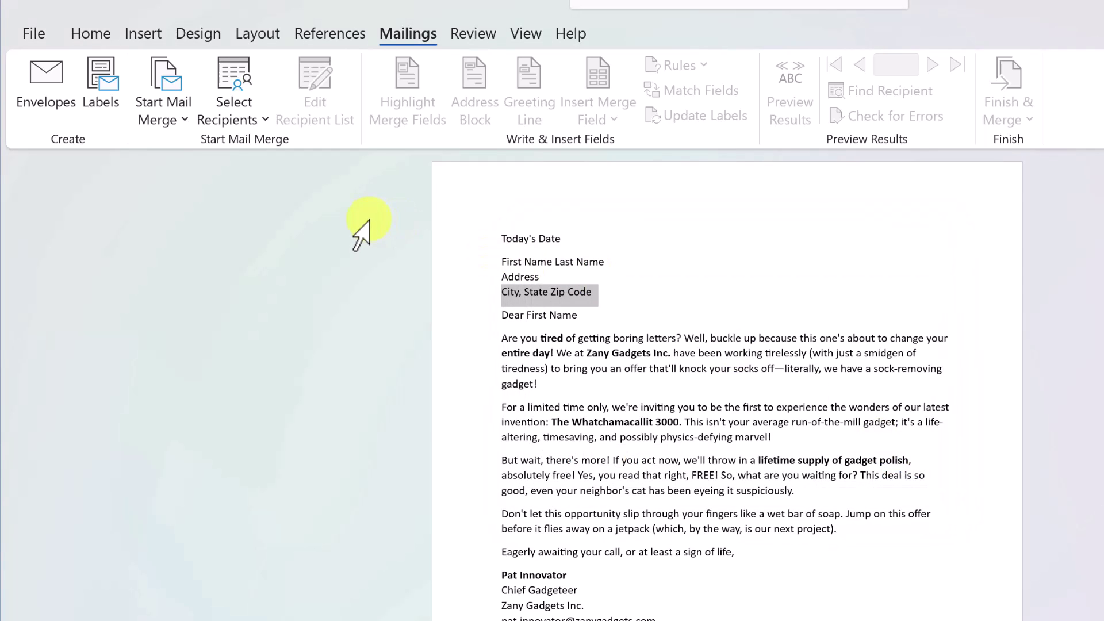
Use the existing list practice_mail_merge.xlsx from the desktop's Mail Merge folder as recipients, taking Sheet1$ with its first row as column headers.
click(265, 124)
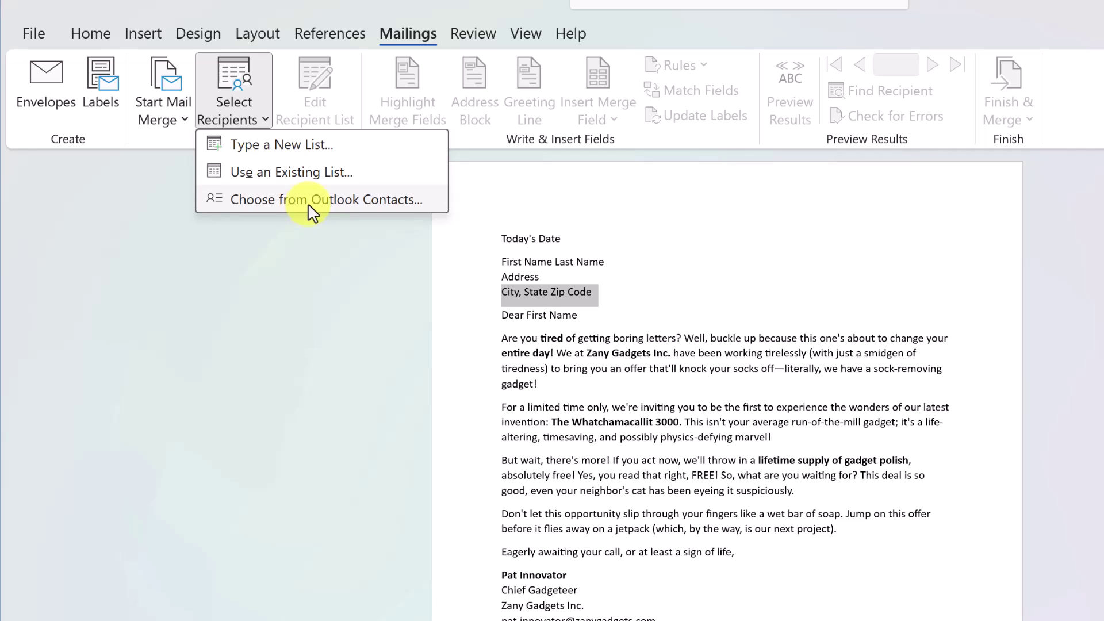
click(292, 172)
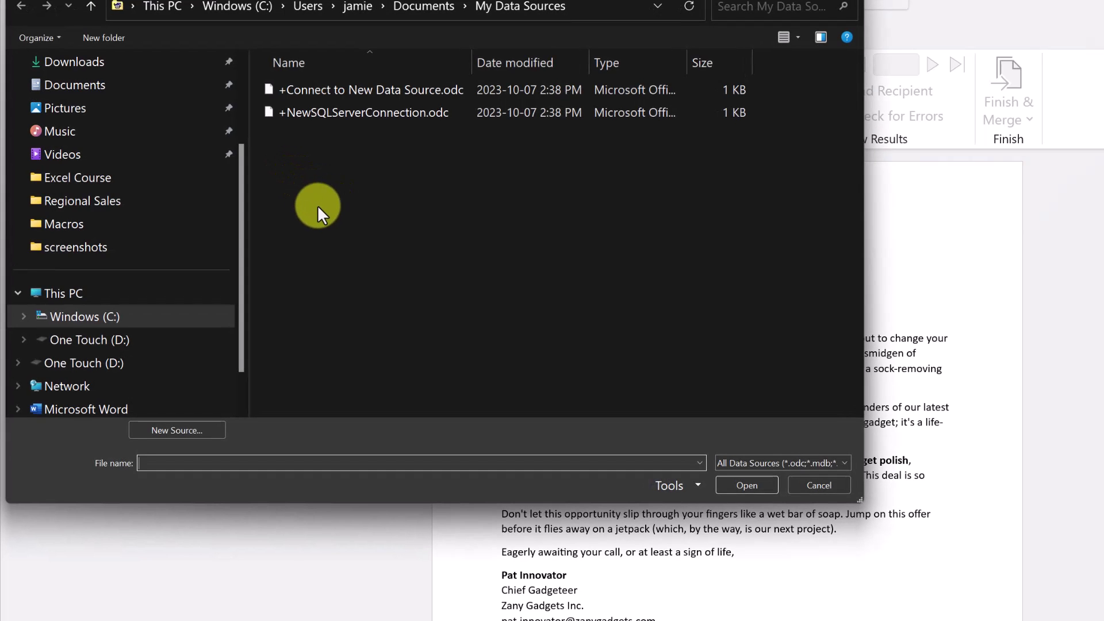
scroll(237, 198, up, 3)
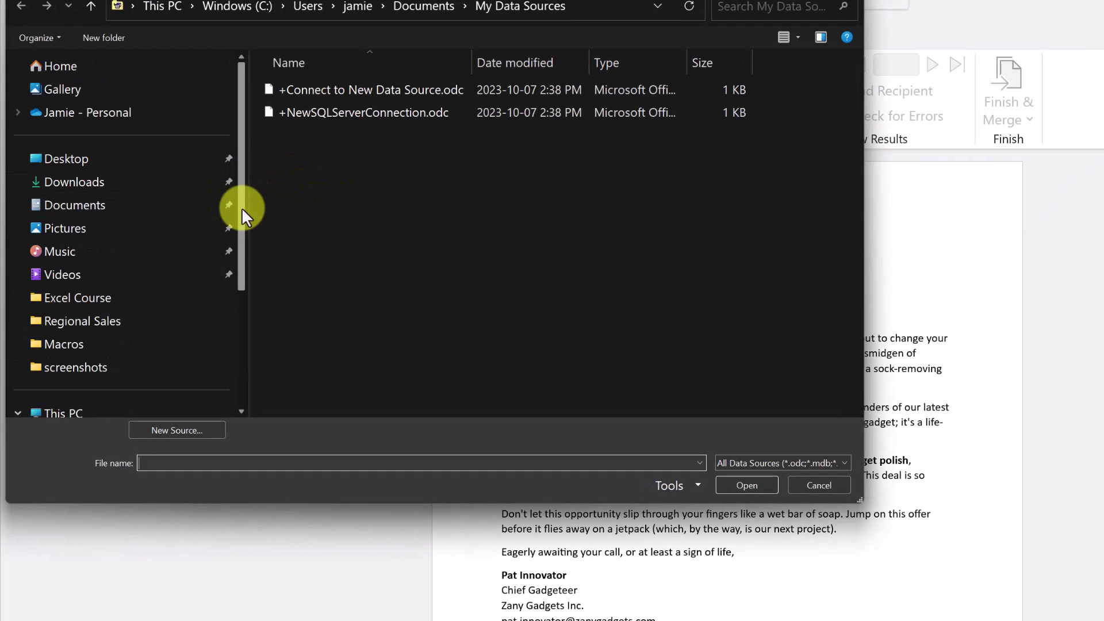
click(110, 165)
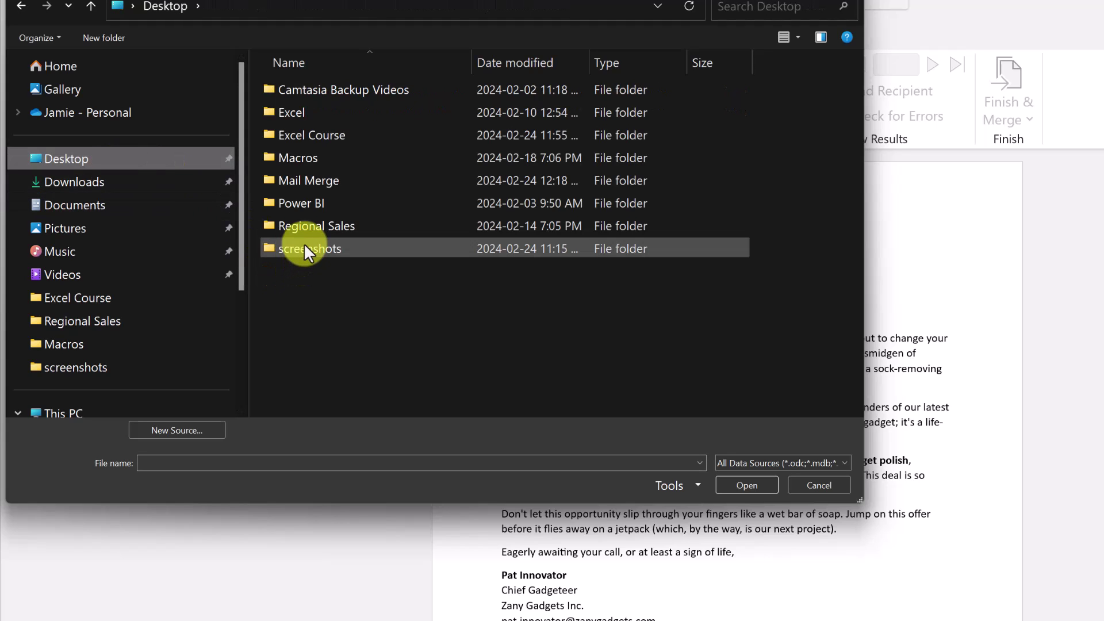
double_click(322, 183)
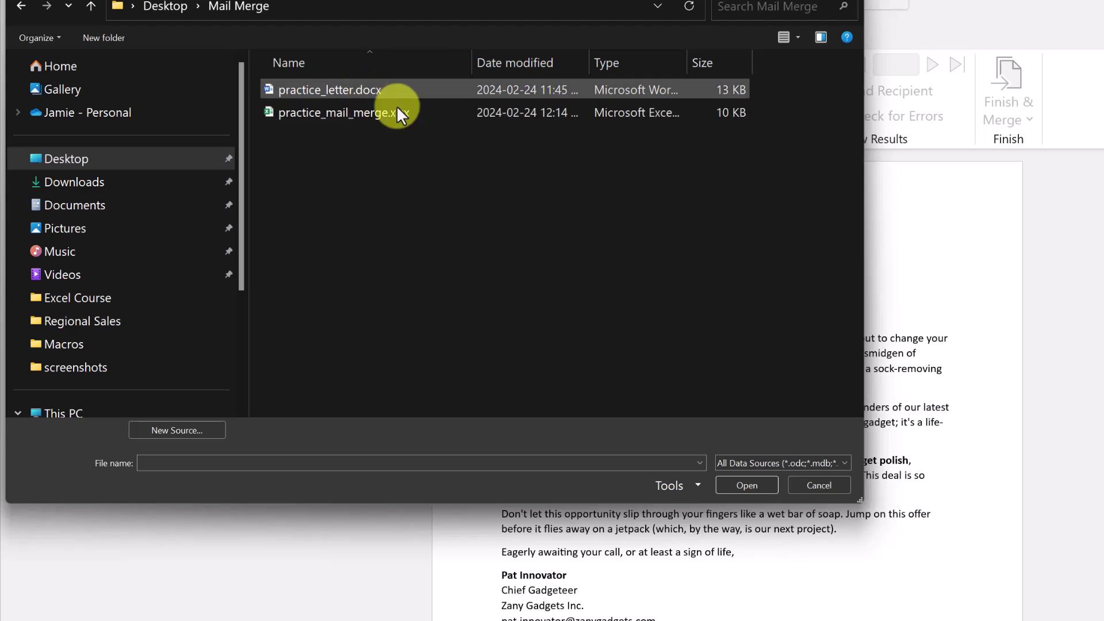
click(333, 112)
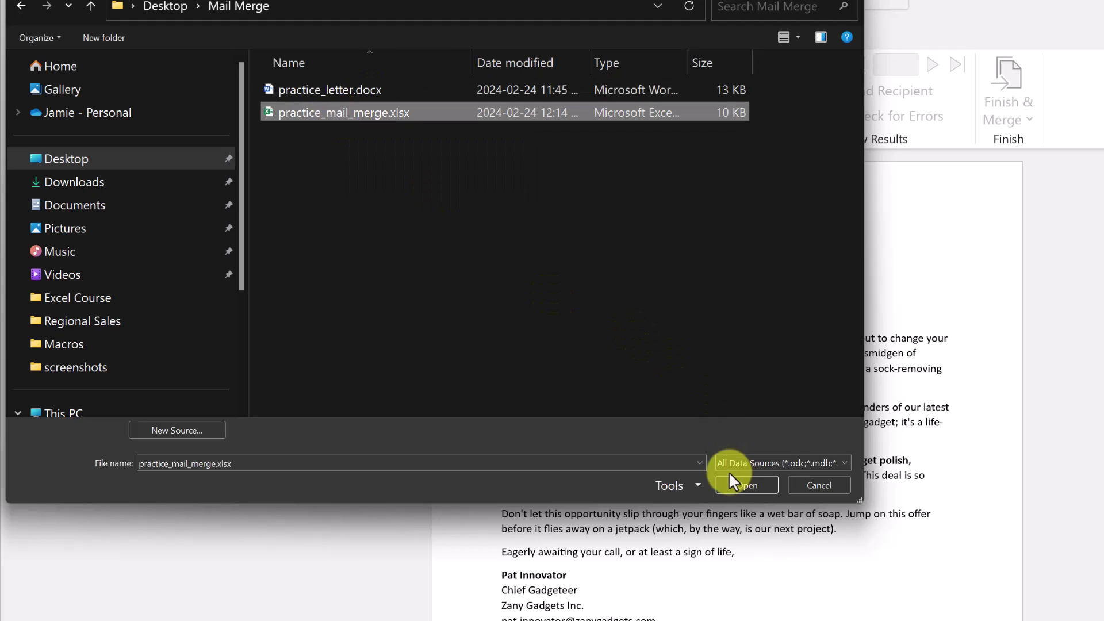
click(743, 485)
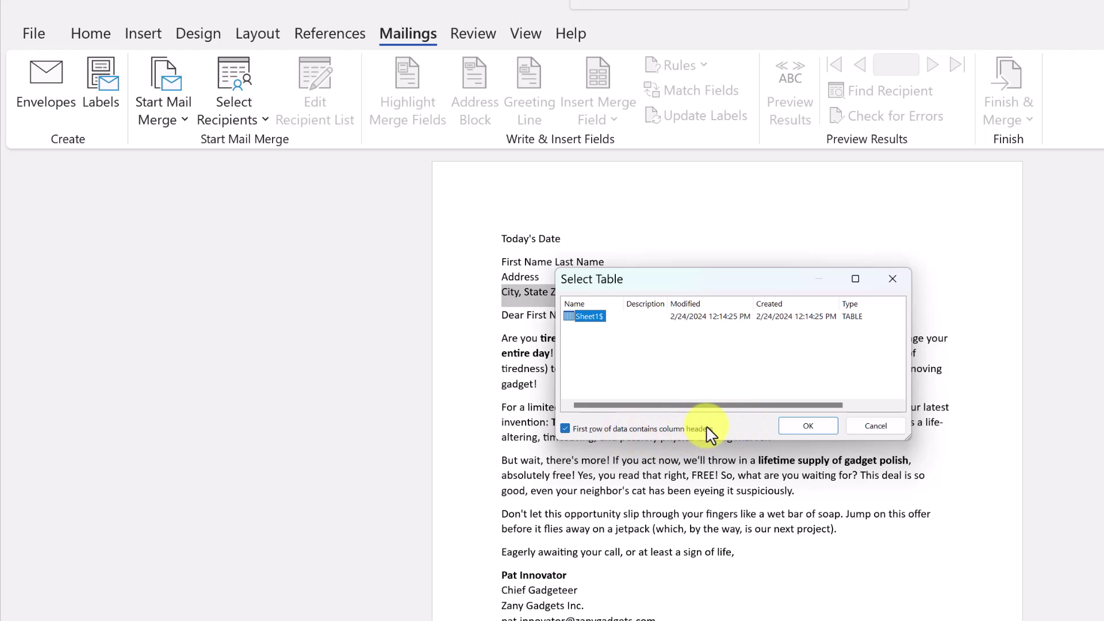
click(810, 426)
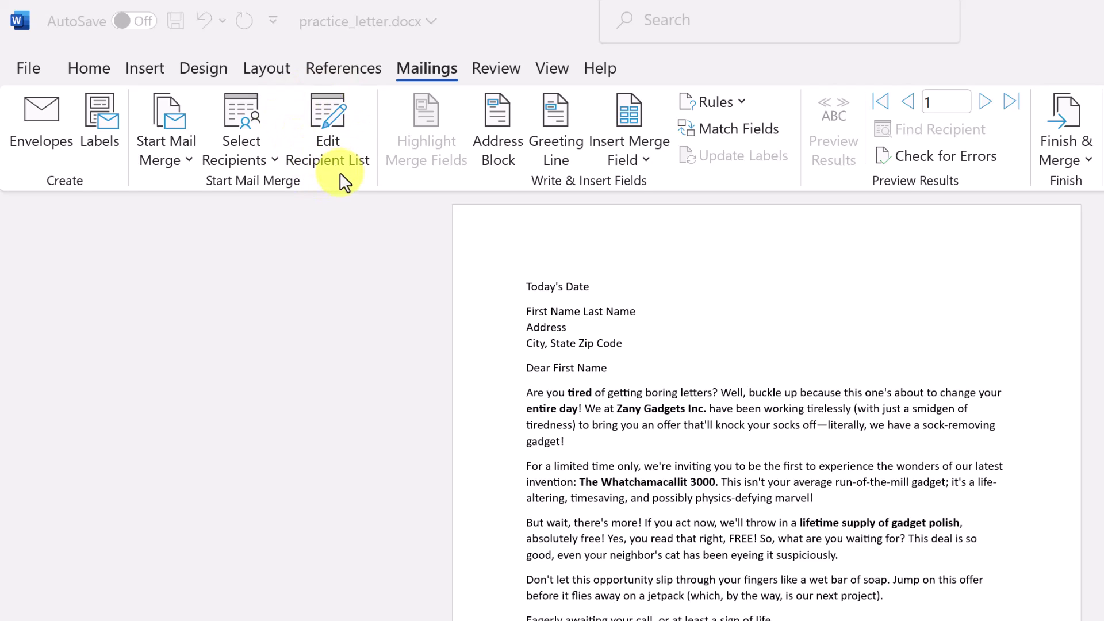
Open the mail merge recipient list for editing and enlarge its window to show every recipient and column.
click(330, 113)
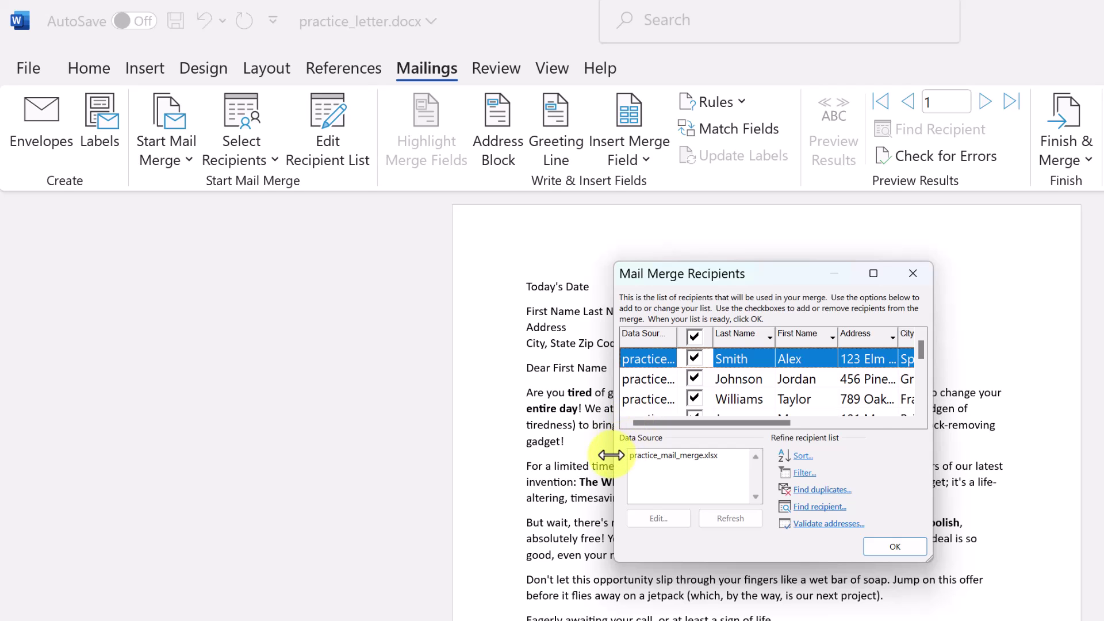
drag(615, 453, 396, 453)
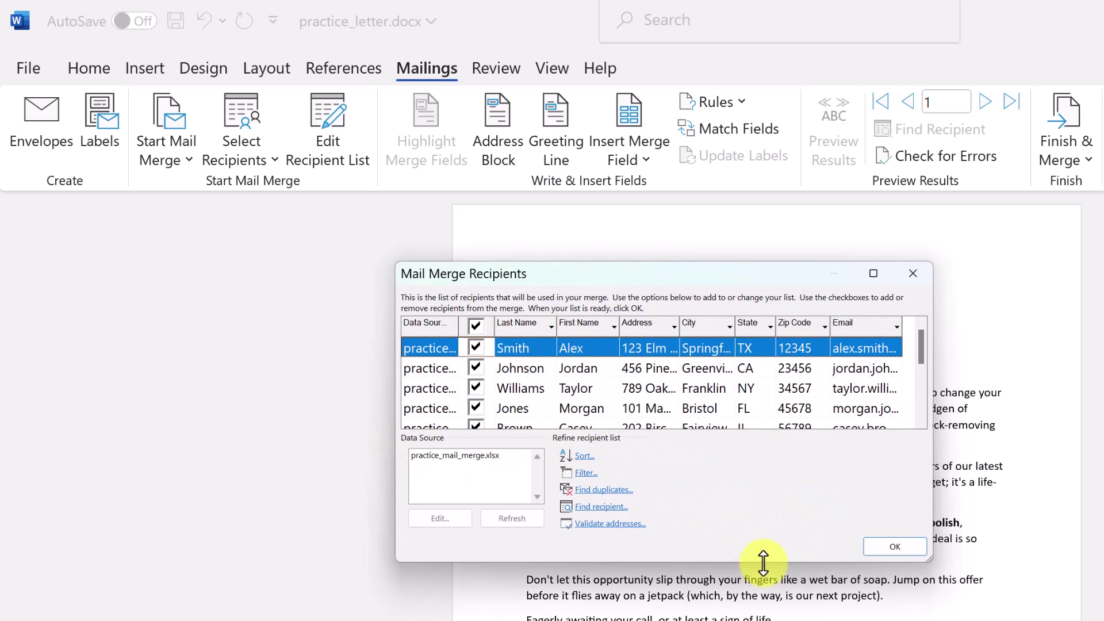
drag(761, 571, 762, 620)
drag(937, 447, 1101, 437)
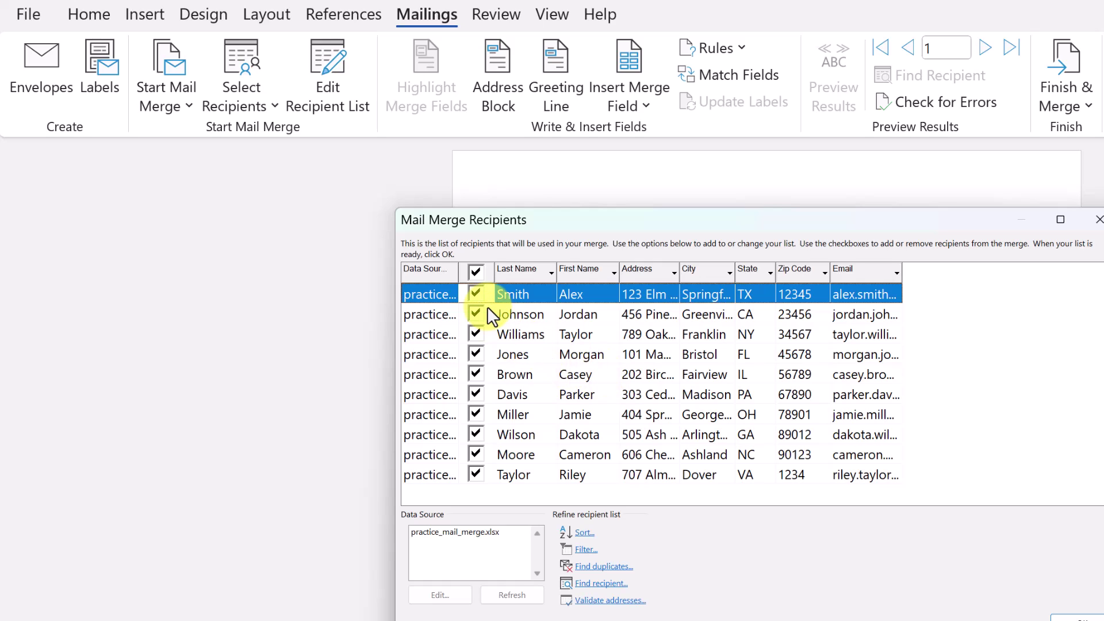
Try excluding the fifth and sixth recipients from the merge and include both again.
click(478, 378)
click(475, 393)
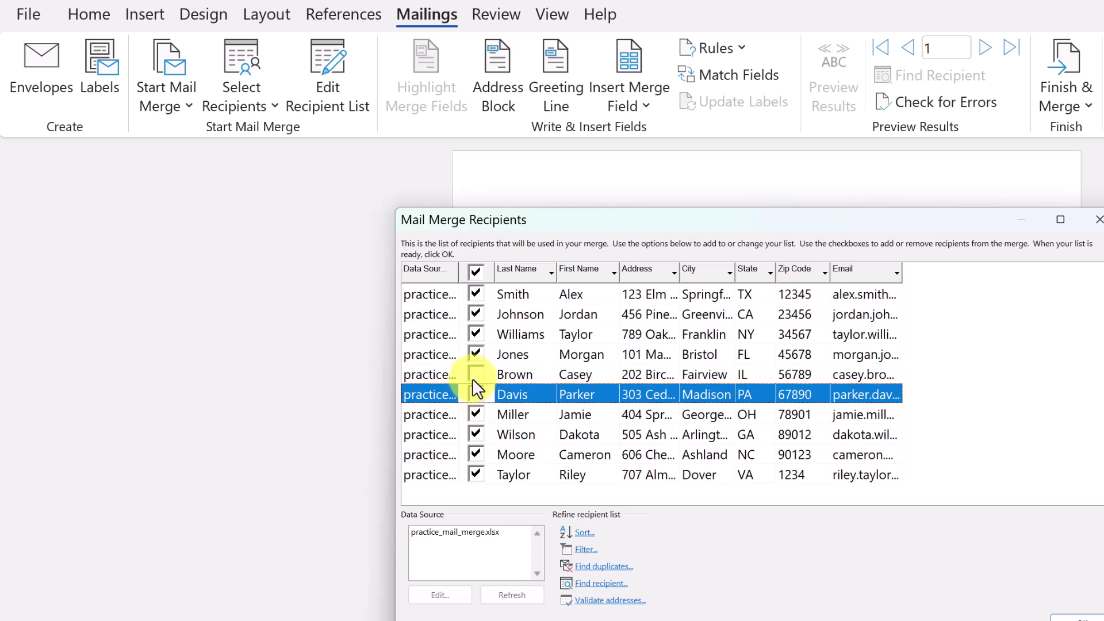
click(472, 377)
click(480, 396)
click(551, 274)
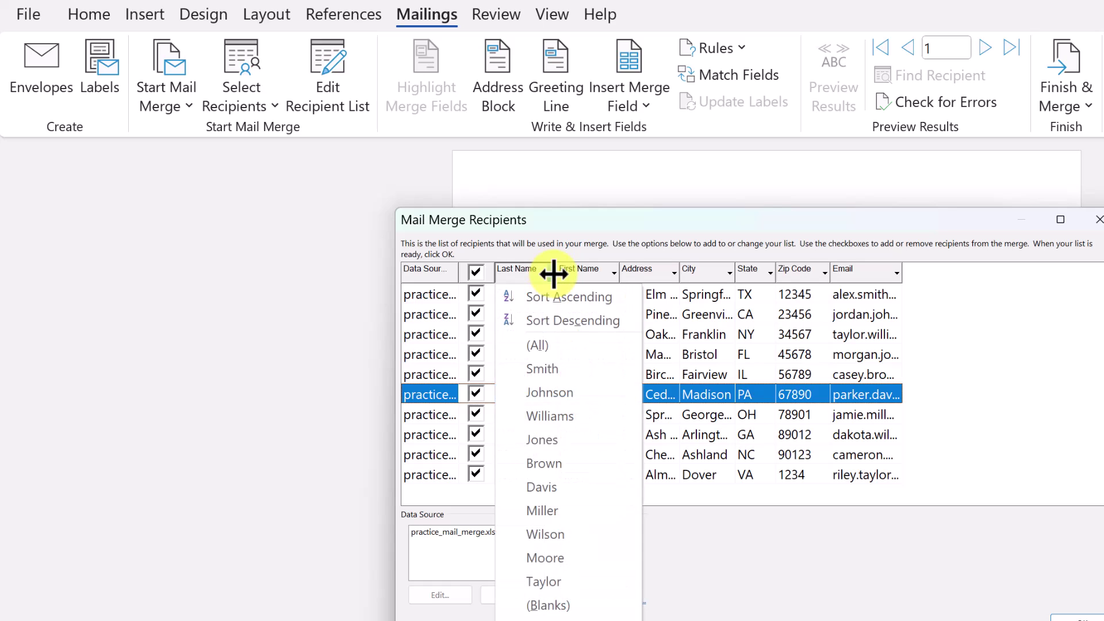
click(554, 274)
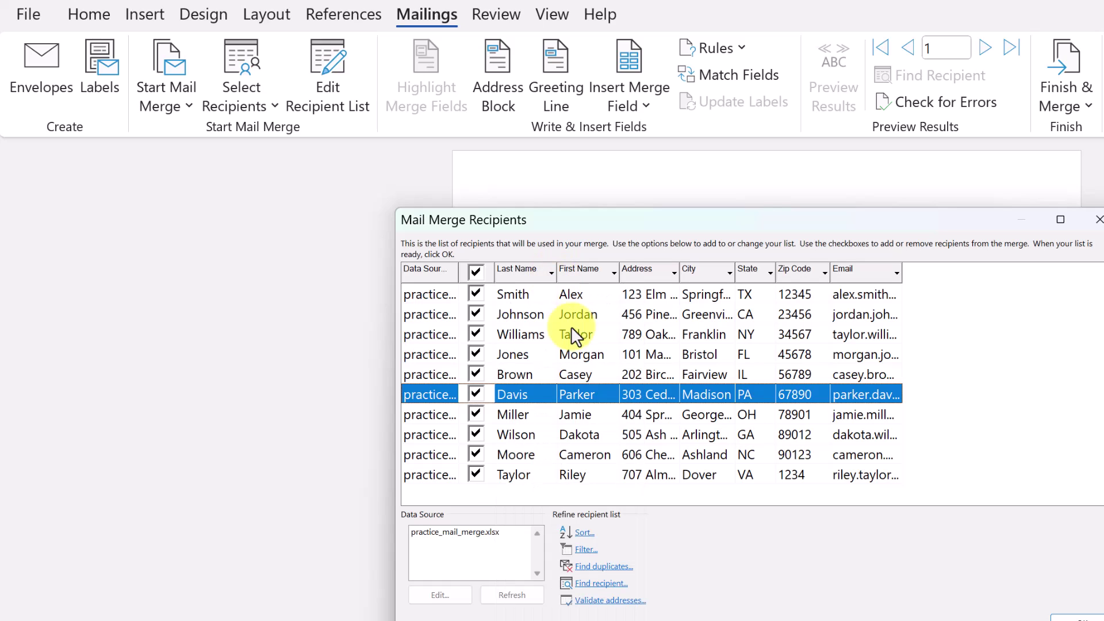
click(587, 550)
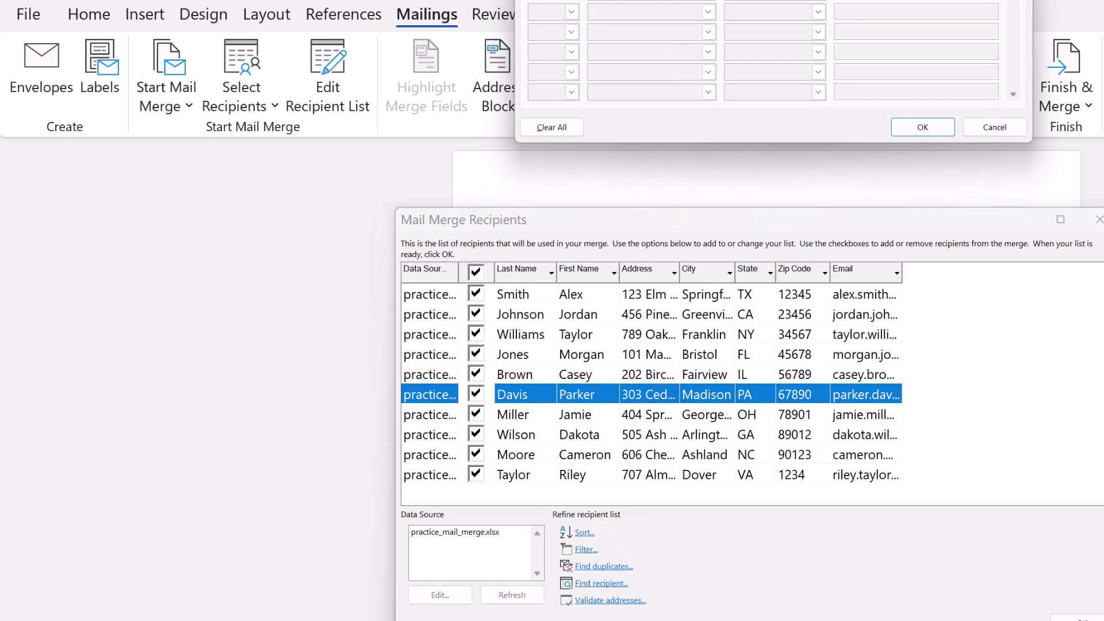
drag(742, 160, 747, 173)
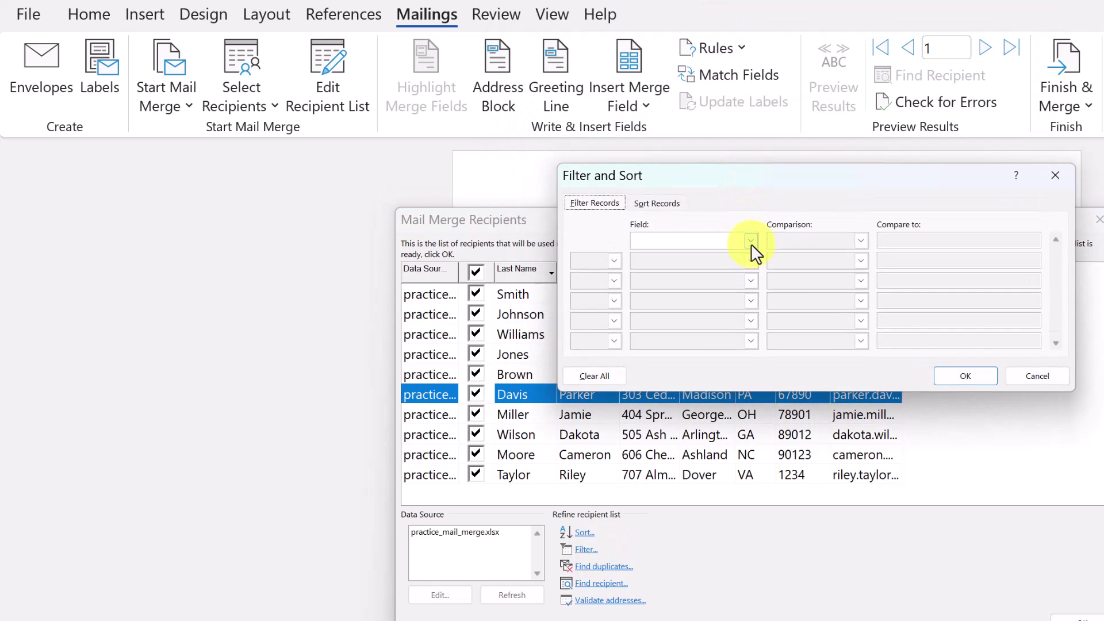
click(751, 242)
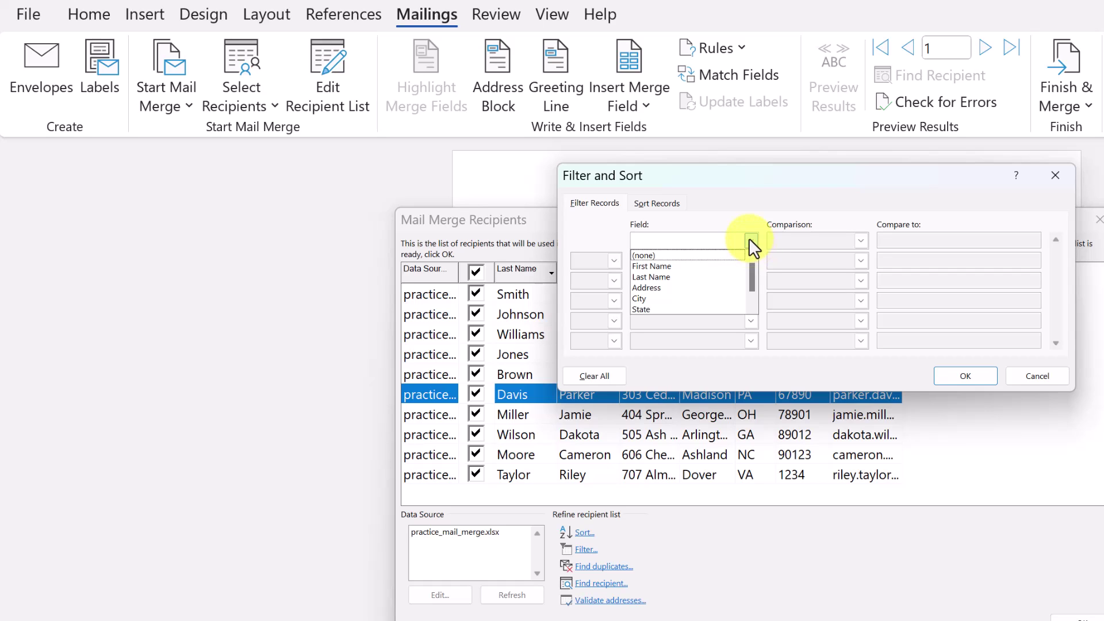
click(698, 309)
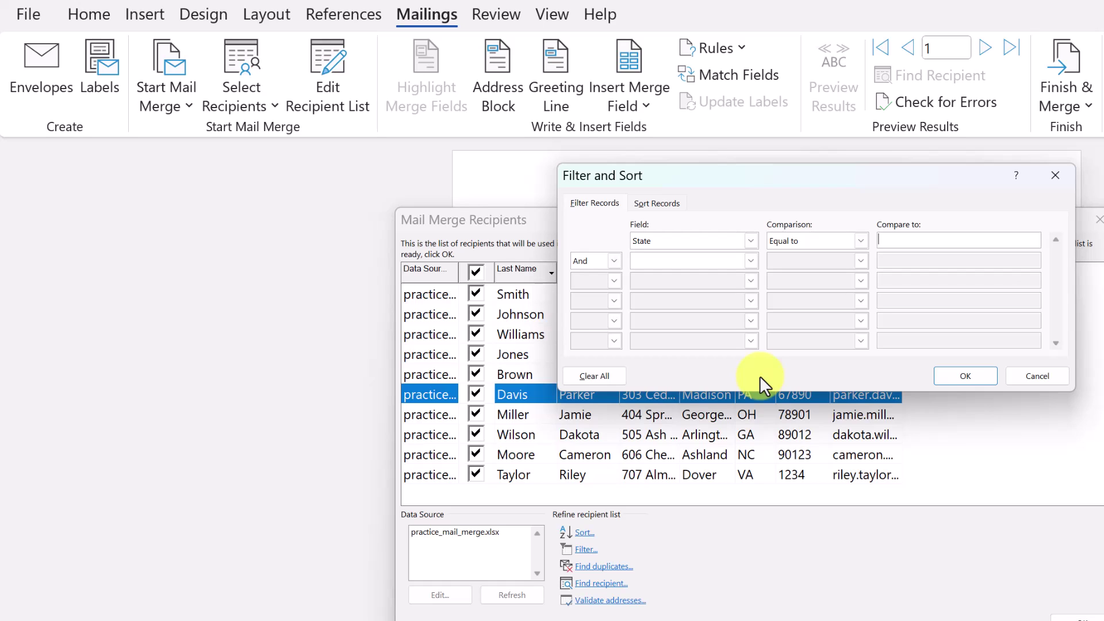
click(1057, 376)
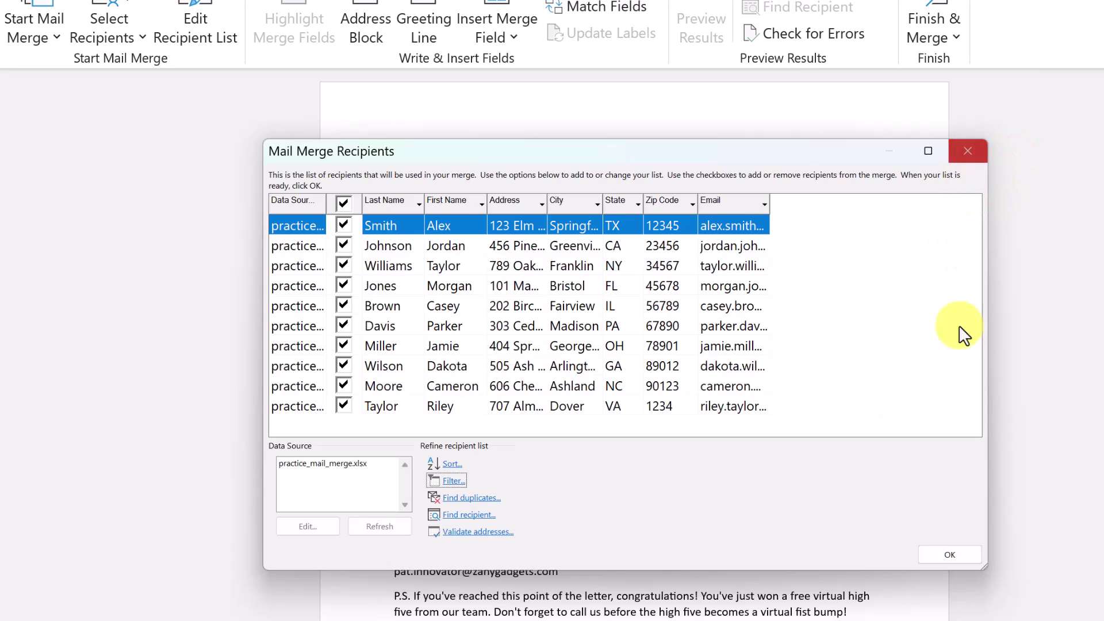
Accept the full recipient list and examine the name and address placeholder lines below the date in the letter.
click(963, 551)
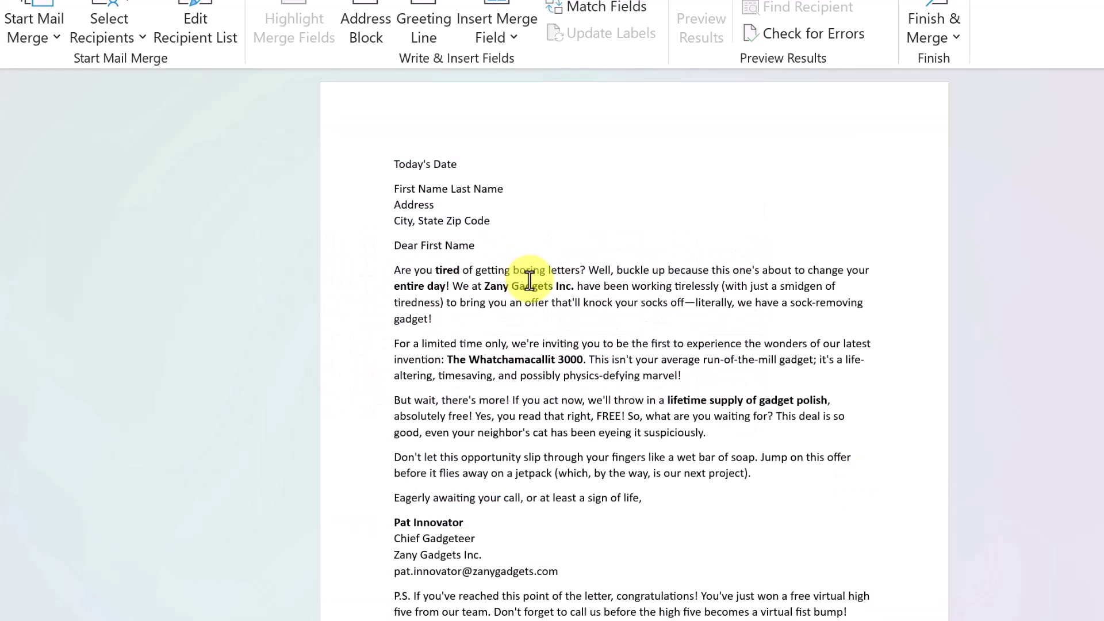
key(Up)
key(Up)
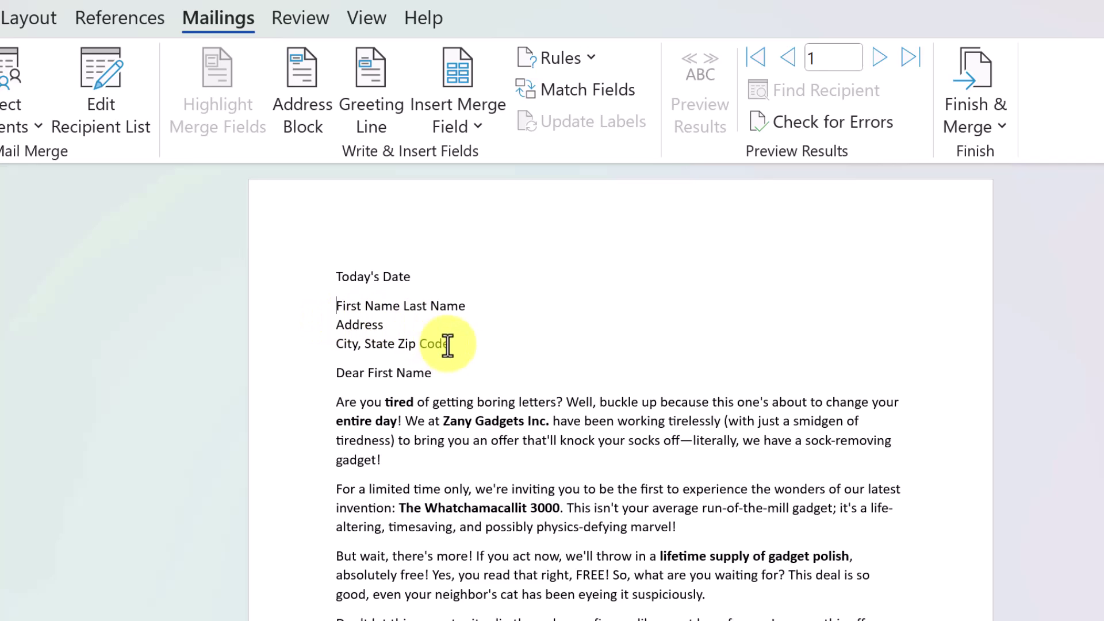
drag(457, 345, 336, 305)
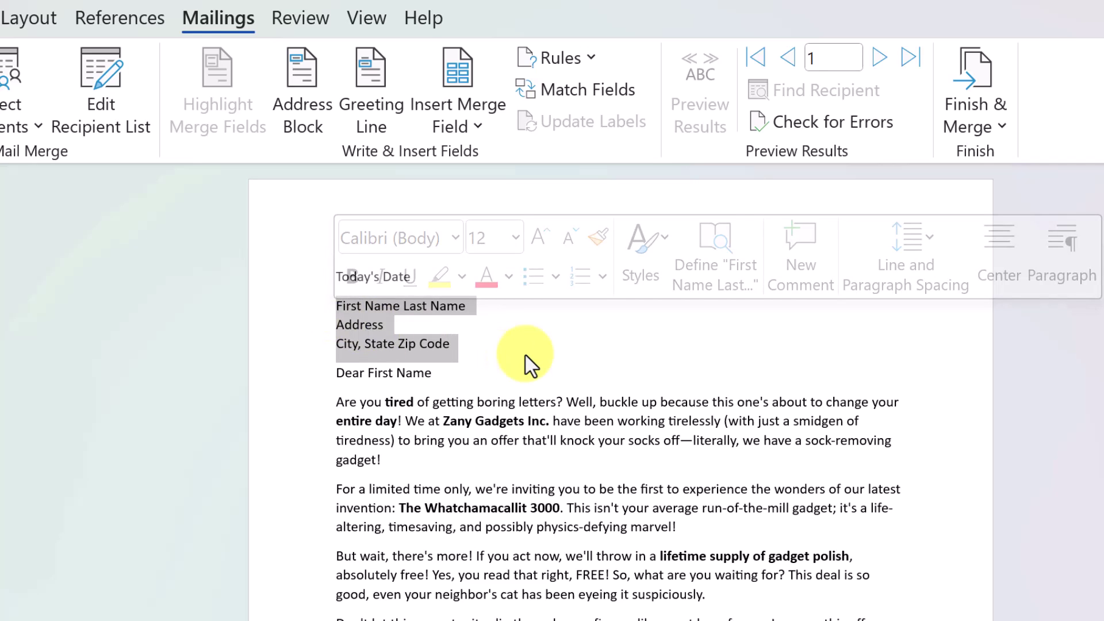
click(504, 341)
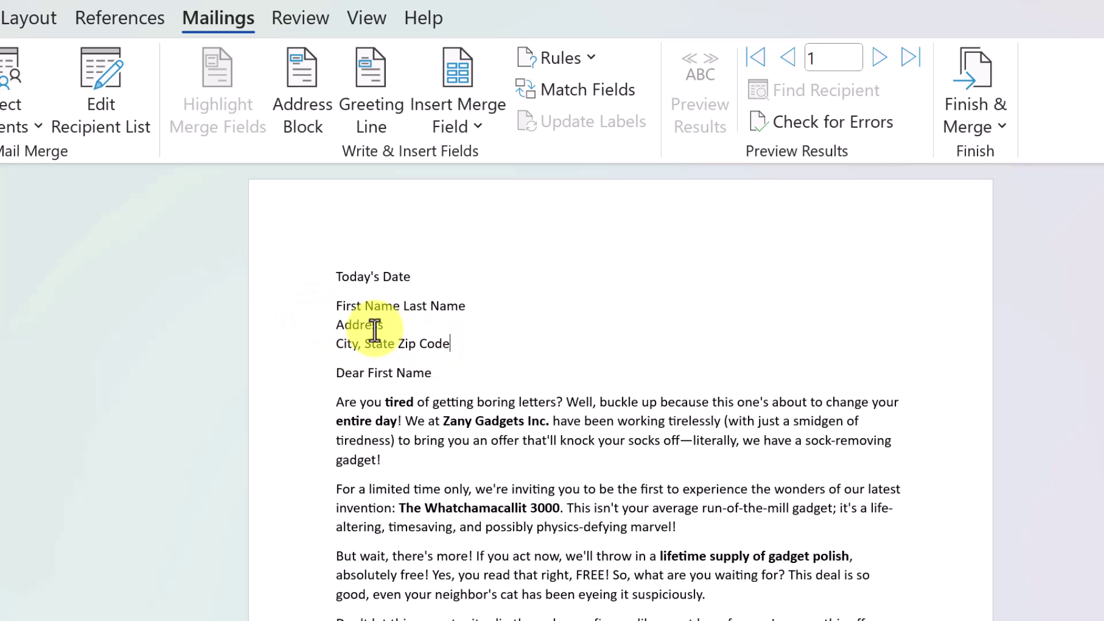
Replace the First Name, Last Name and Address placeholders below the date with the First_Name, Last_Name and Address merge fields.
drag(398, 309, 339, 311)
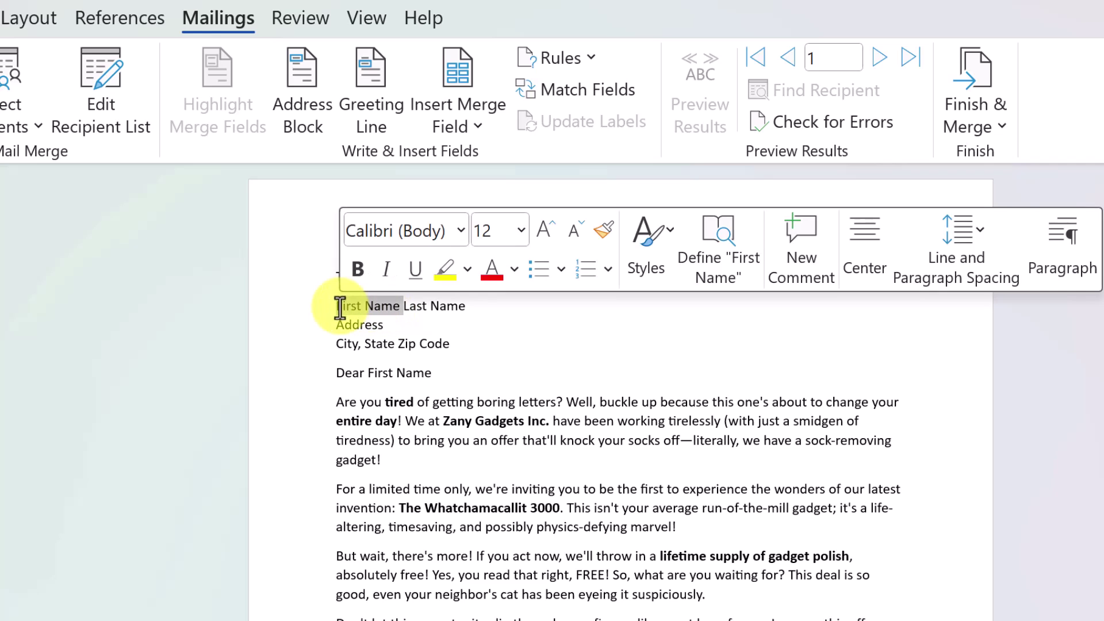
click(475, 128)
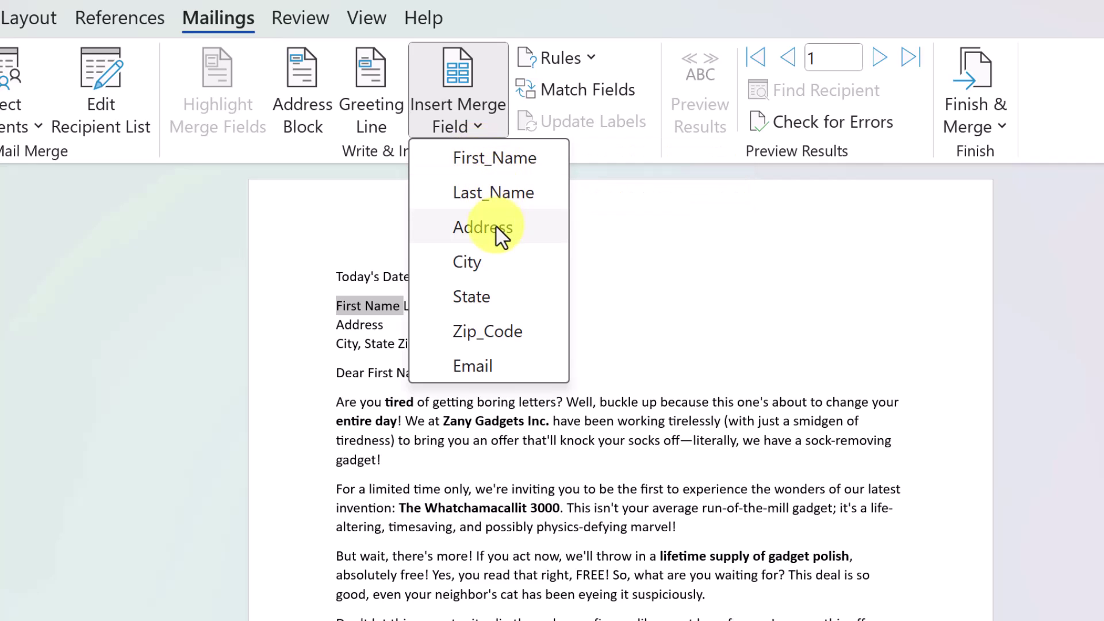
click(491, 171)
drag(493, 308, 420, 308)
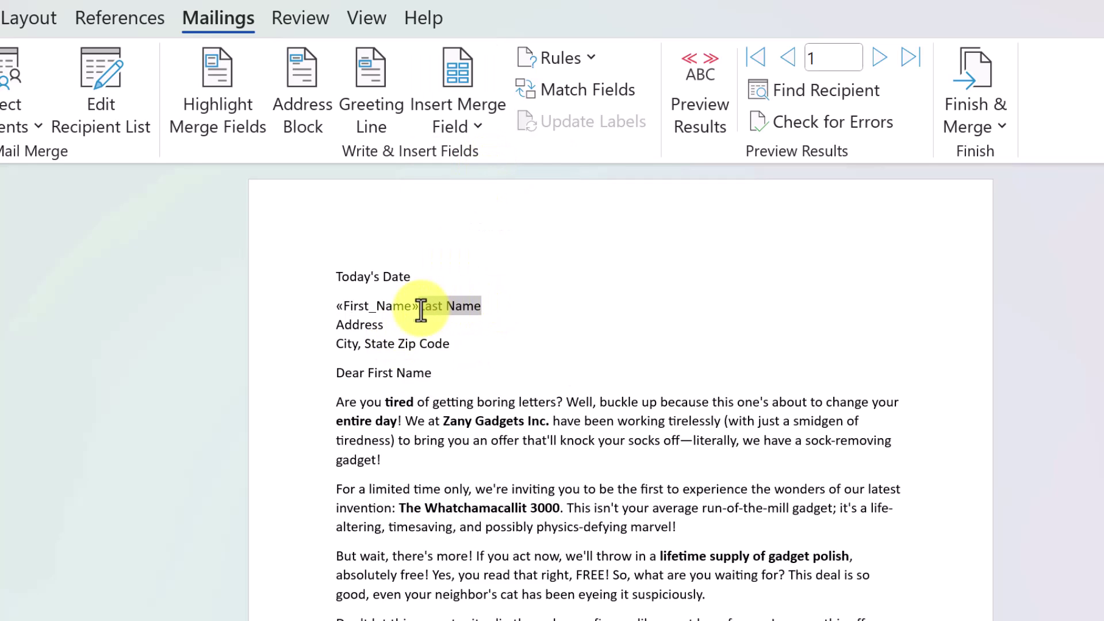
click(475, 125)
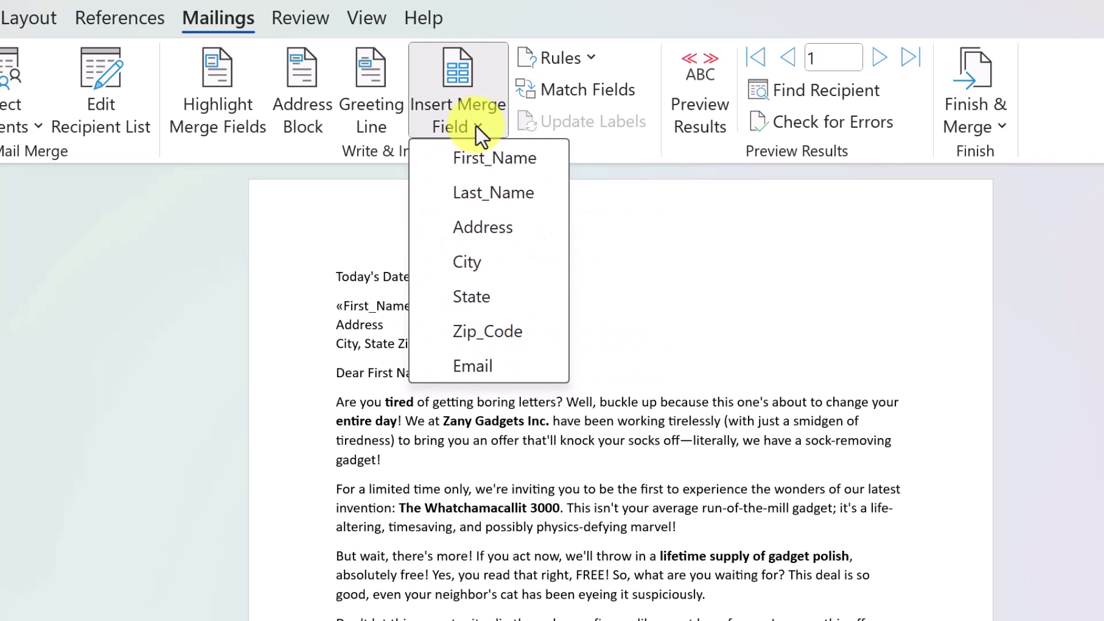
click(484, 190)
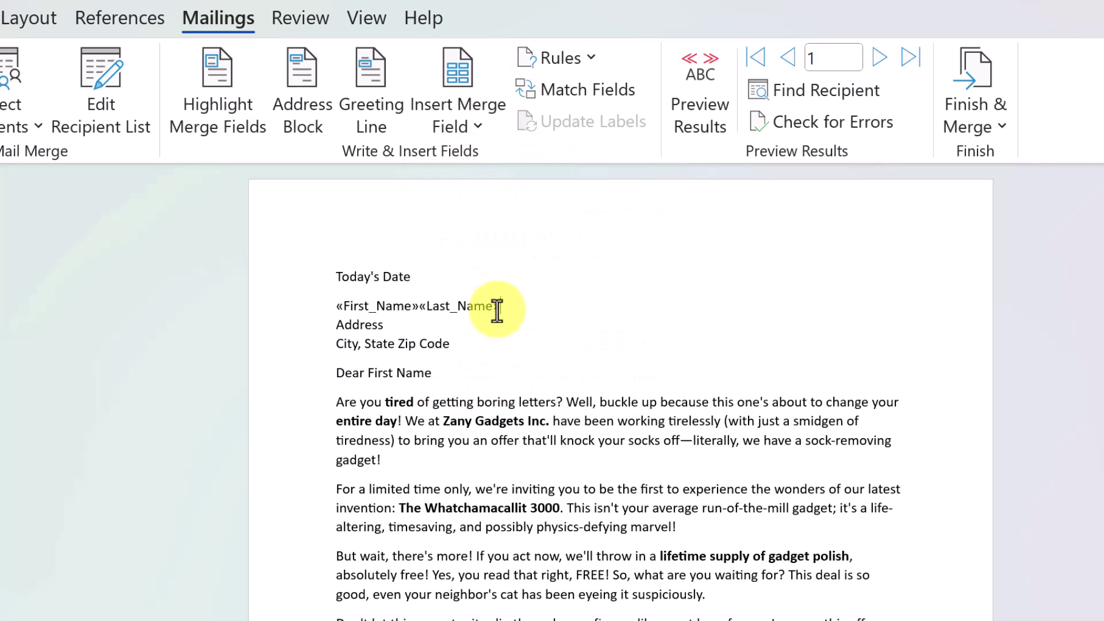
double_click(371, 326)
click(469, 133)
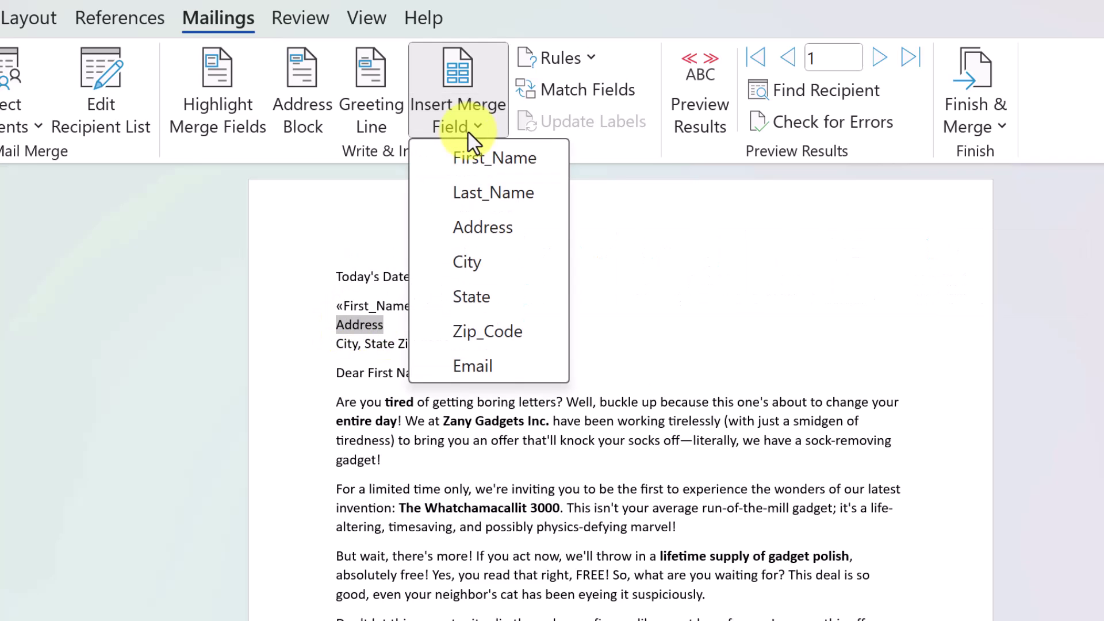
click(486, 227)
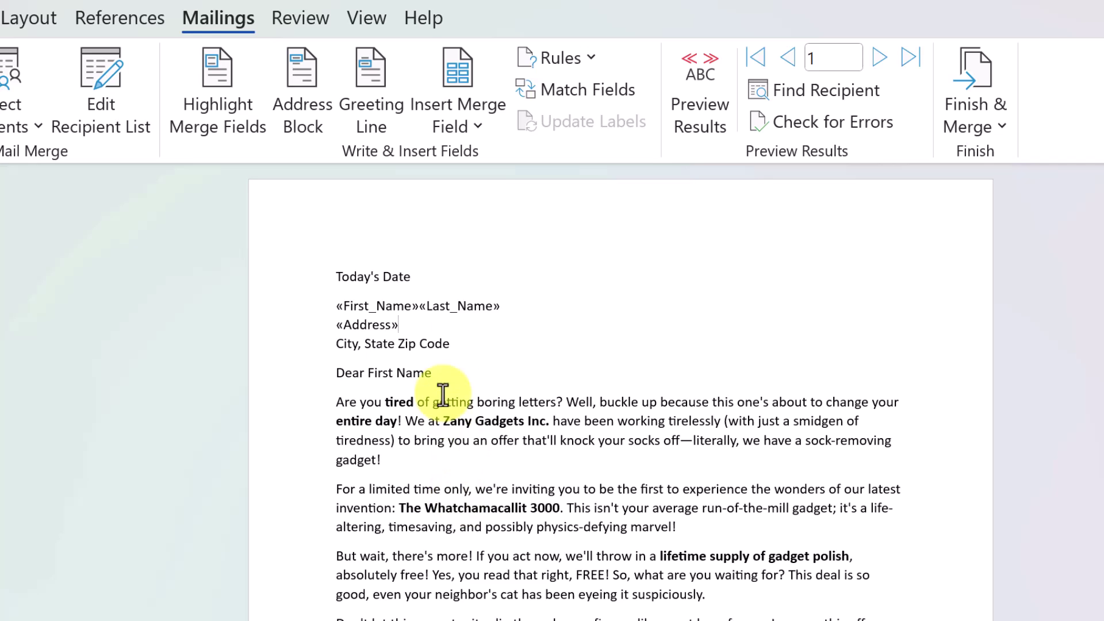
Undo the individual merge field insertions in the name and address lines.
click(466, 345)
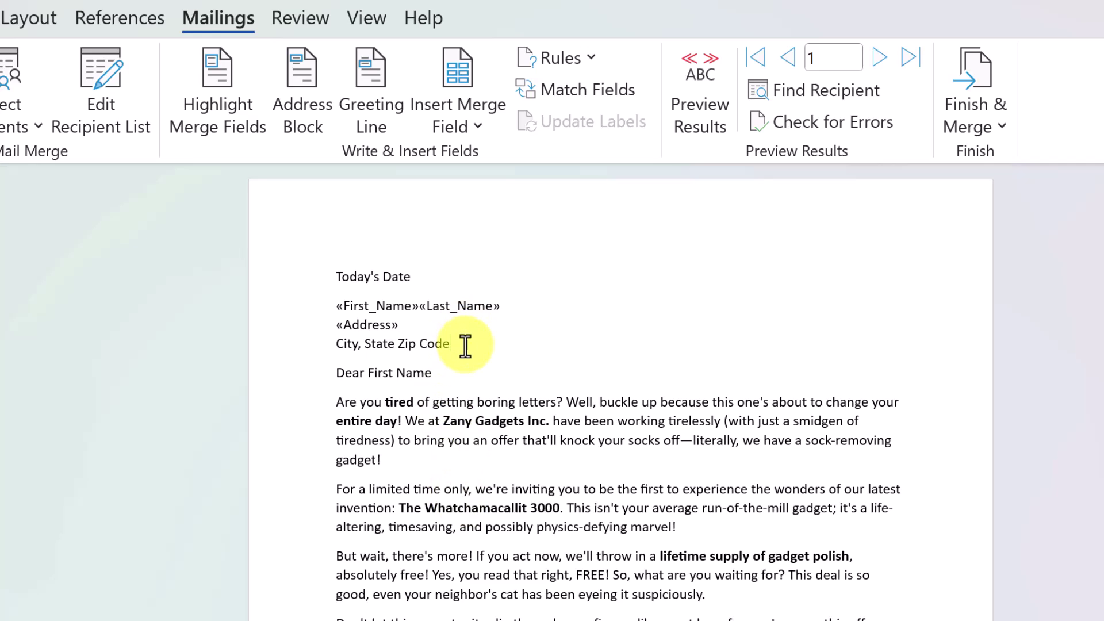
key(ctrl+z)
key(ctrl+z)
key(ctrl+z)
key(ctrl+z)
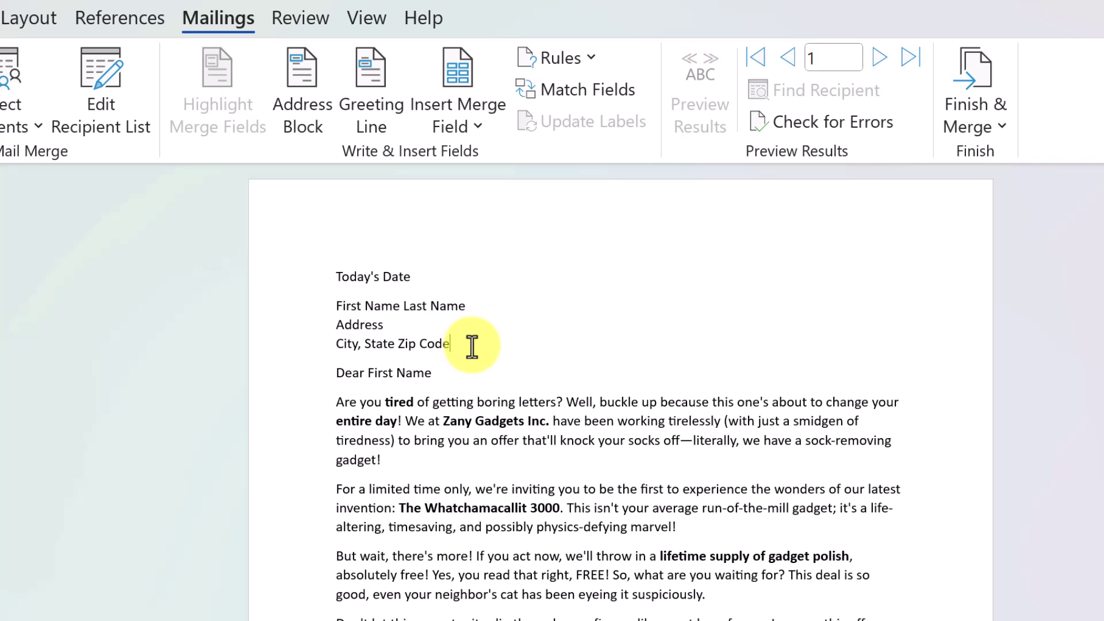
Delete the name and address placeholder lines and leave blank lines between the date and the greeting.
drag(461, 348, 337, 313)
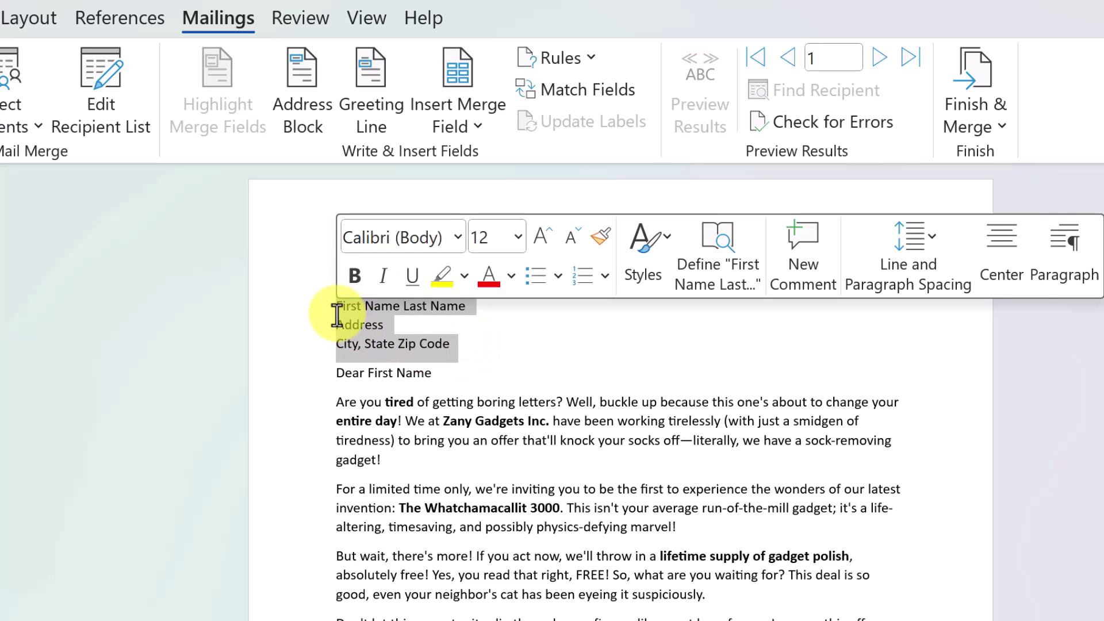
key(Delete)
key(Return)
key(Return)
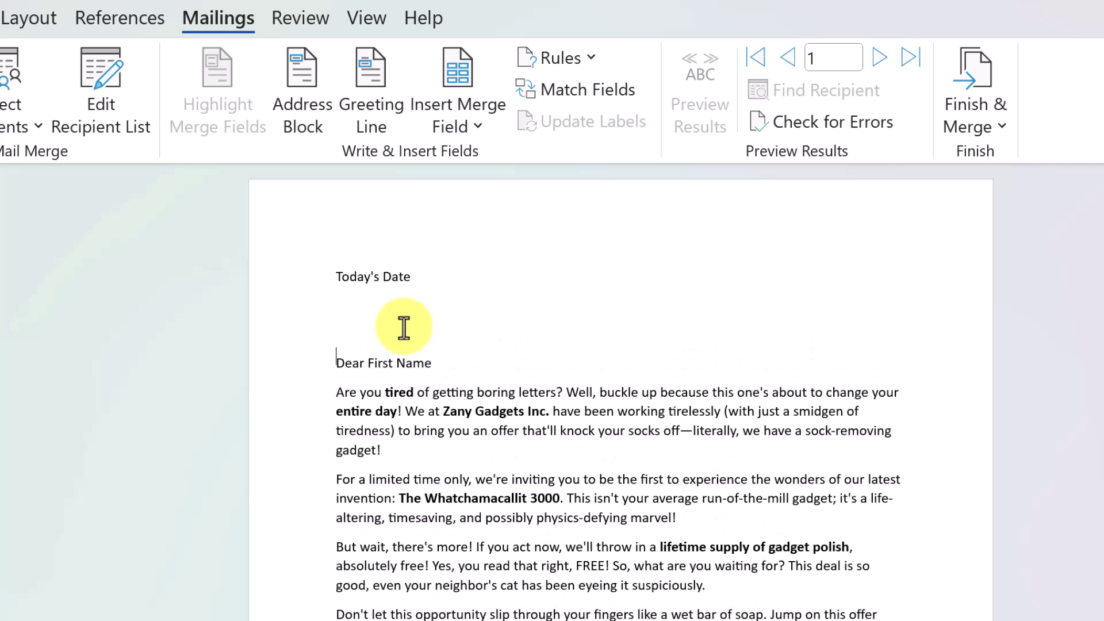
click(338, 318)
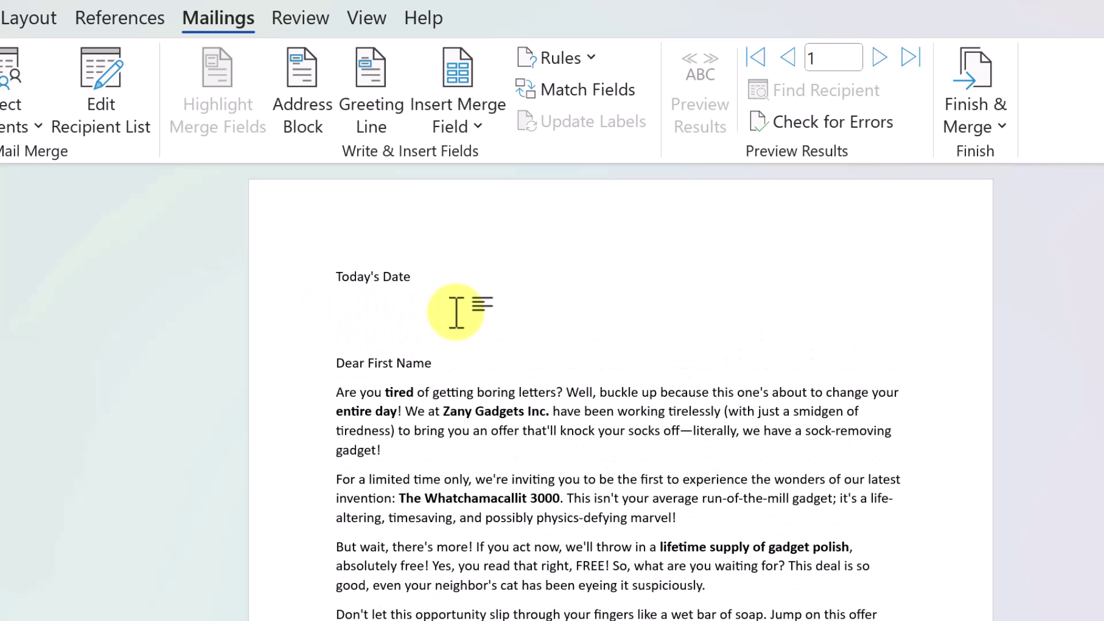
Start an address block below the date, compare recipient name formats, and choose the full first name, last name and suffix format.
click(306, 84)
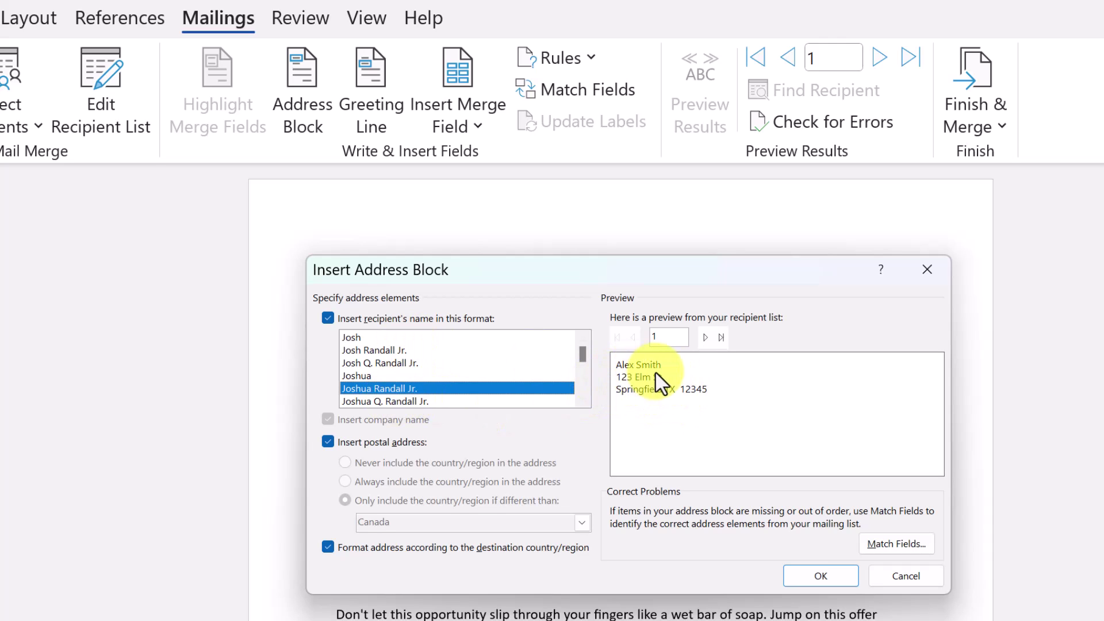
click(358, 338)
click(366, 352)
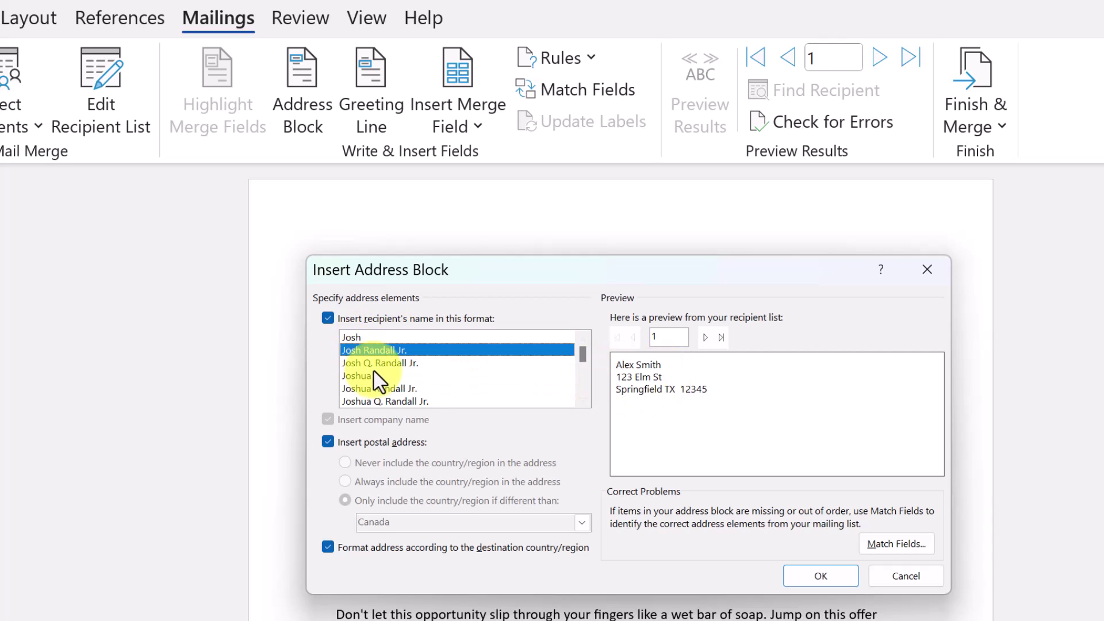
click(370, 363)
click(371, 377)
click(375, 389)
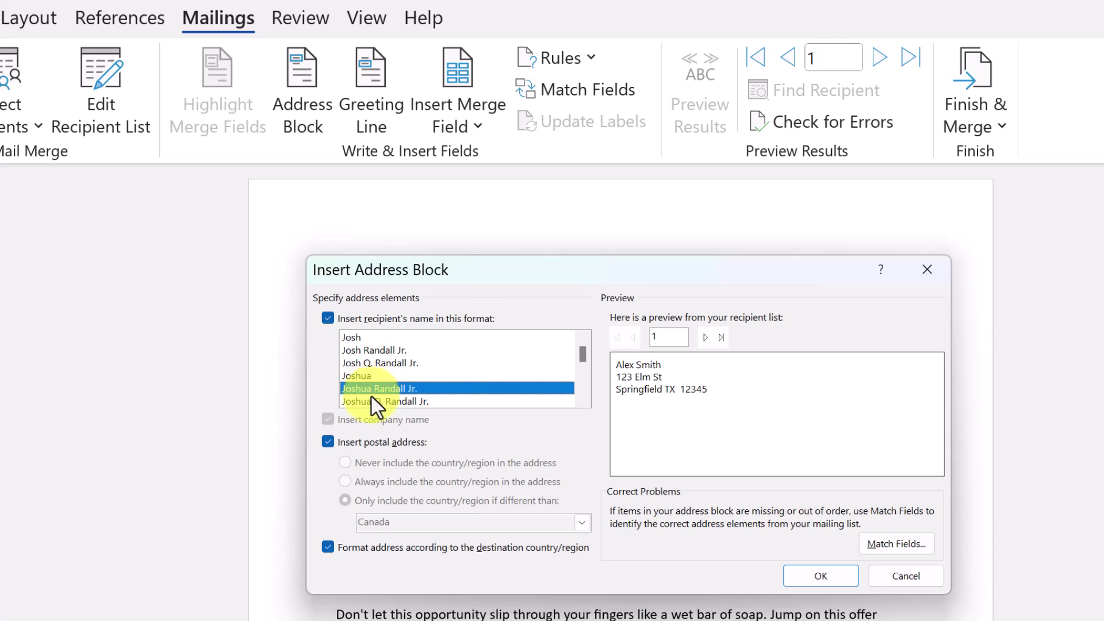
click(373, 401)
click(375, 389)
click(369, 378)
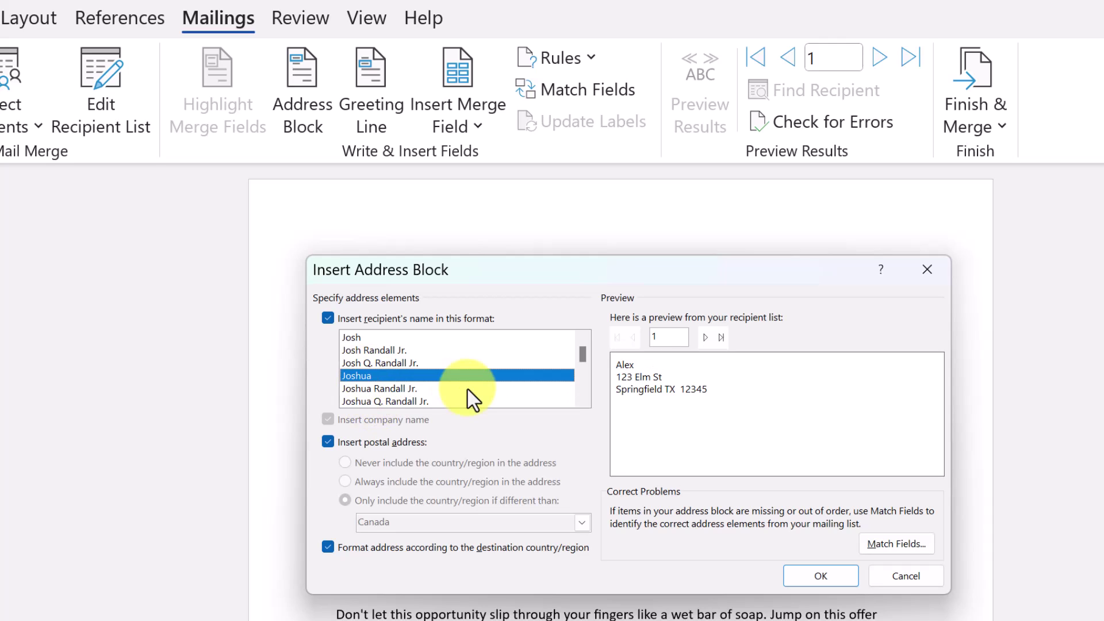
click(452, 390)
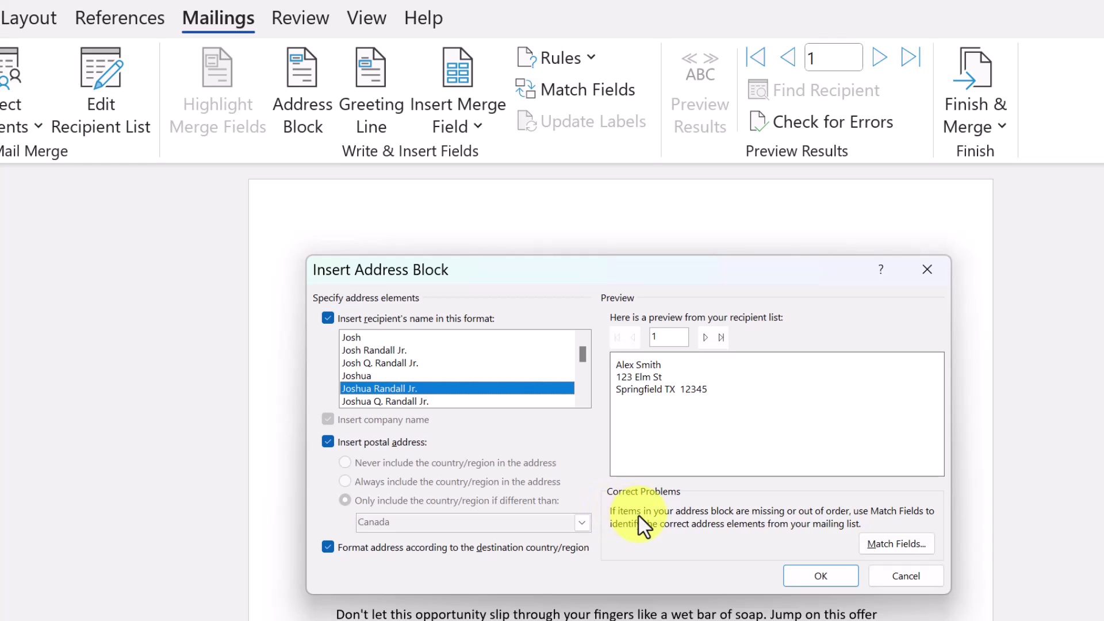
Preview the address block for the second through fourth recipients and return to the first recipient.
click(705, 338)
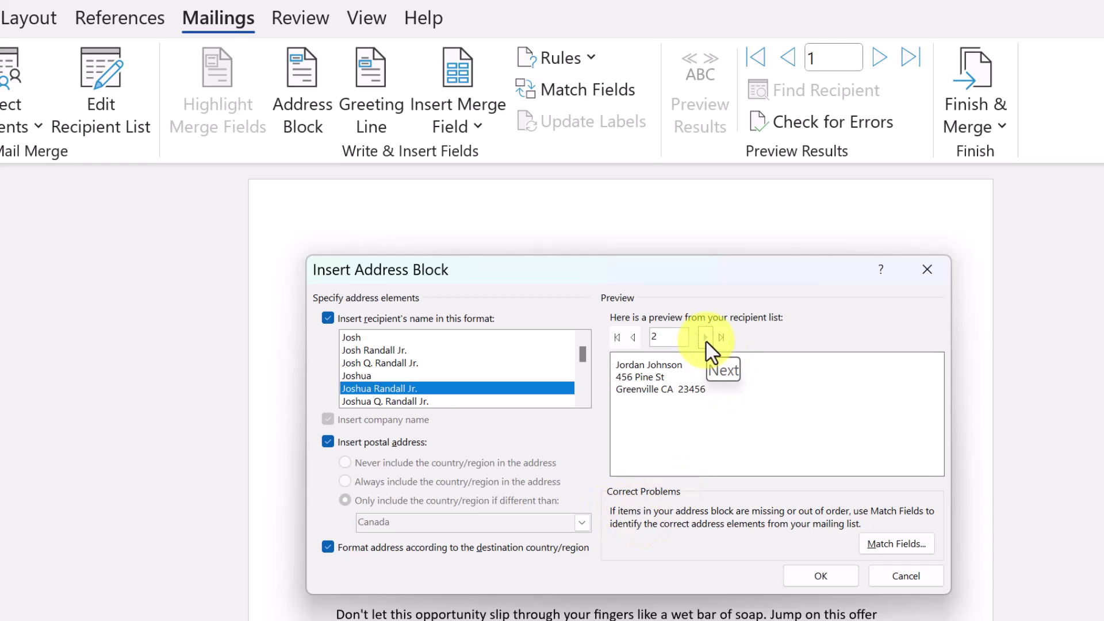
click(706, 338)
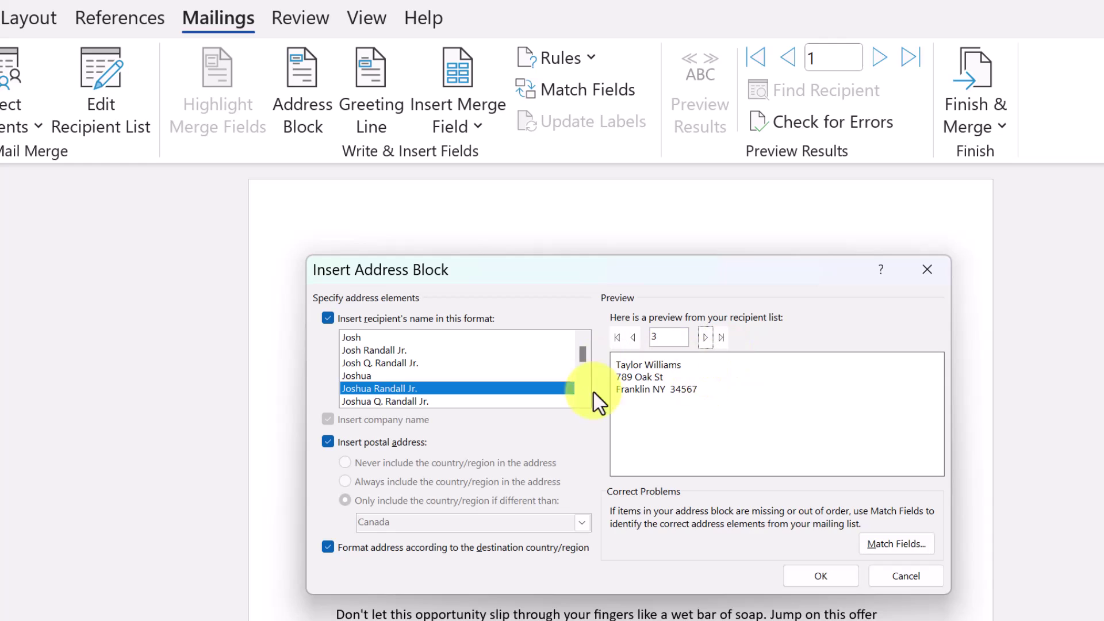
click(706, 338)
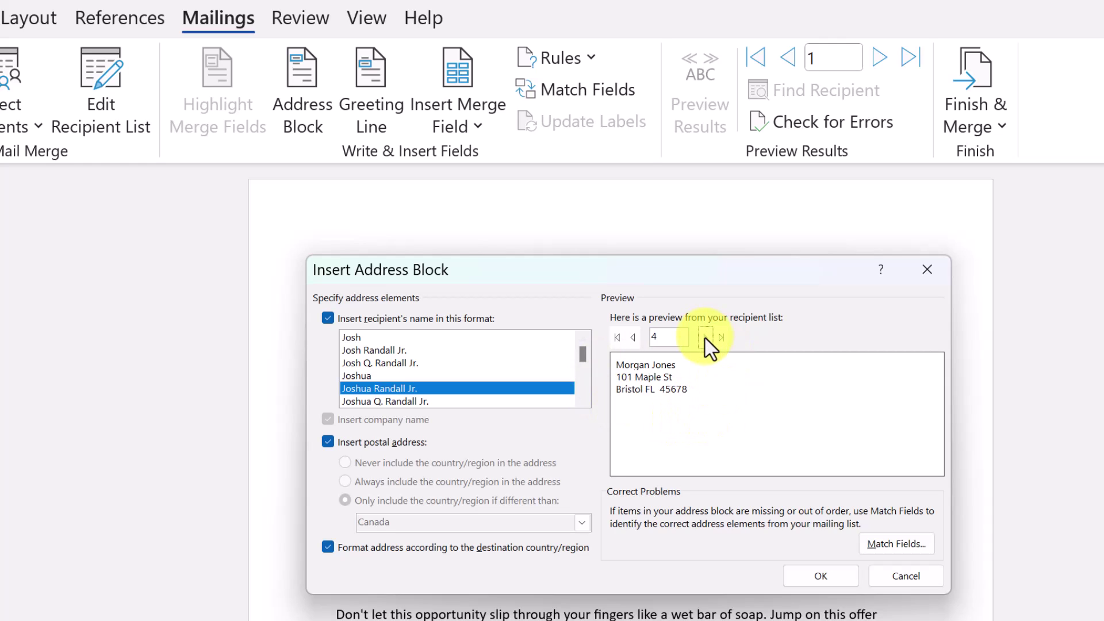
click(619, 340)
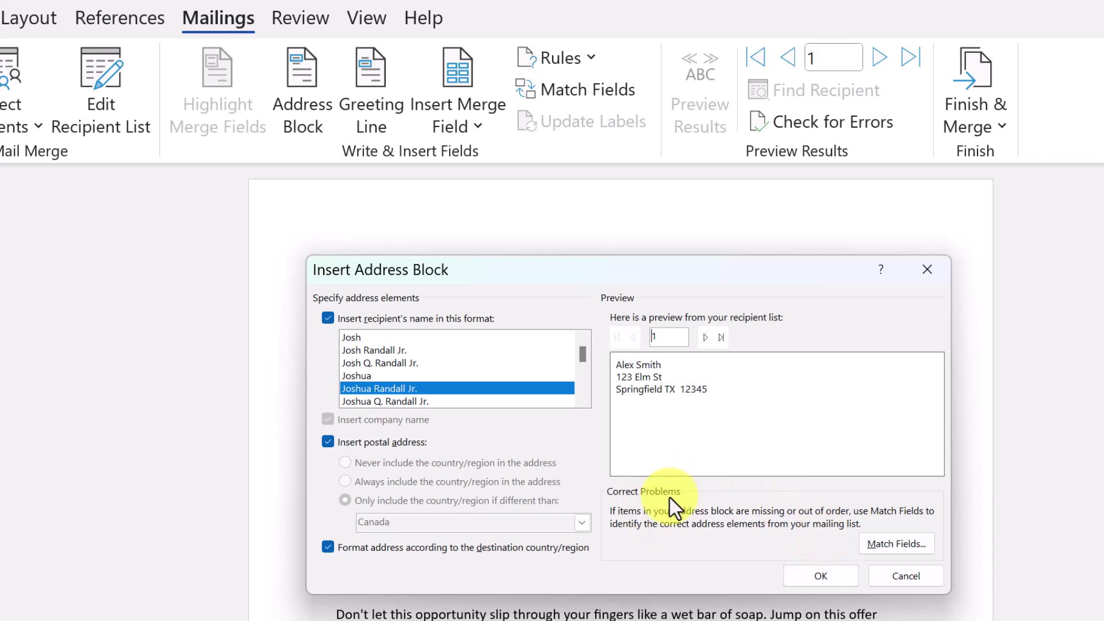
Review how the address block fields match the recipient list columns, including the choices for Address 1, and keep the matching.
click(900, 545)
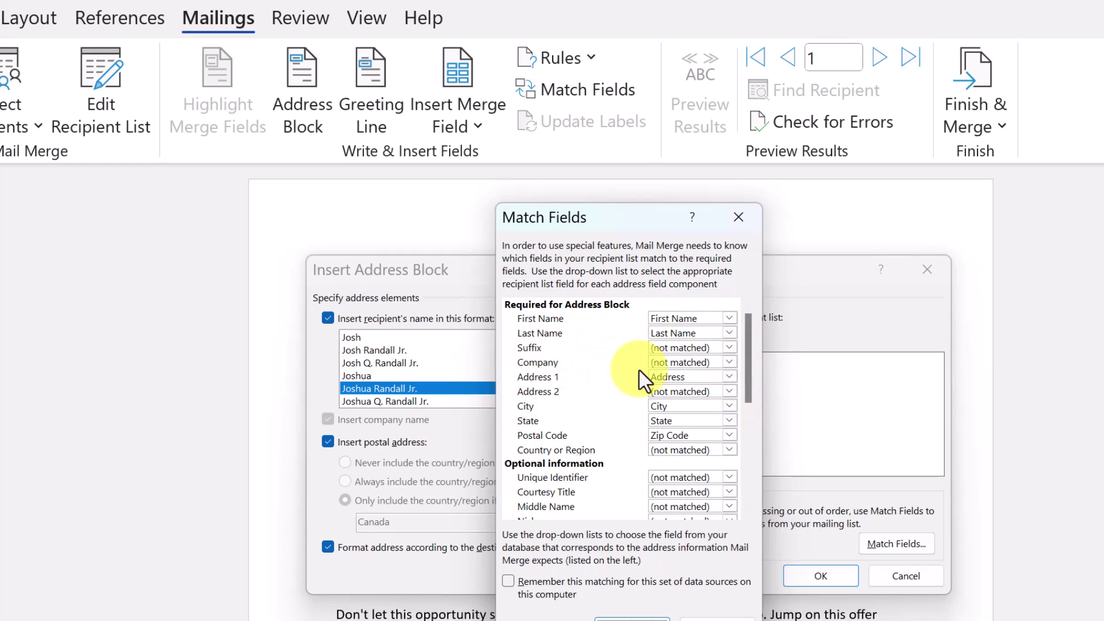
click(729, 377)
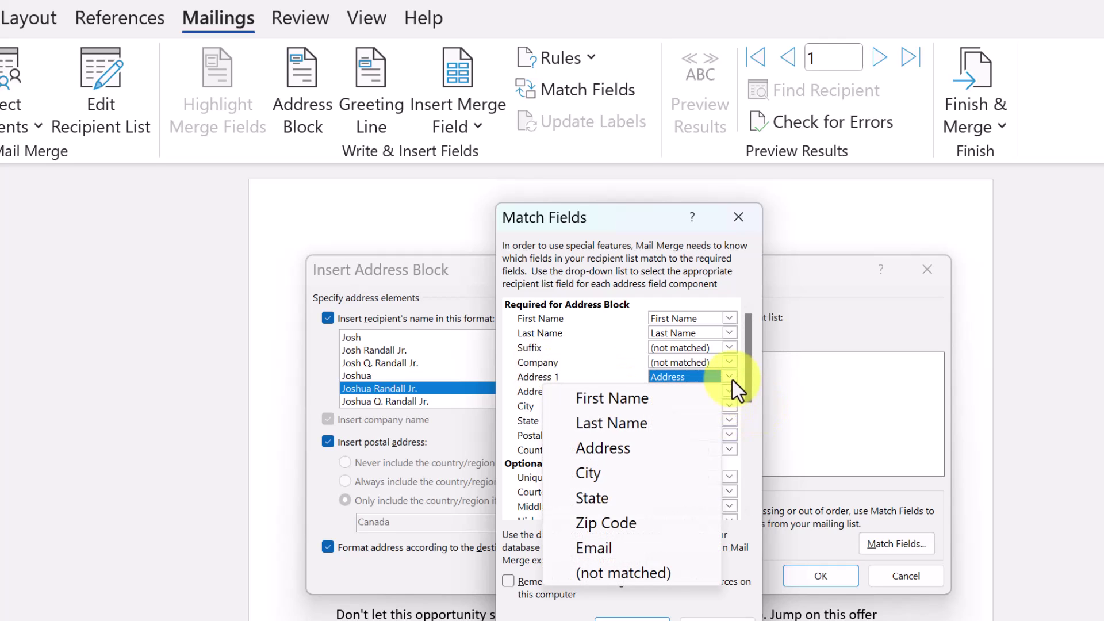
click(823, 502)
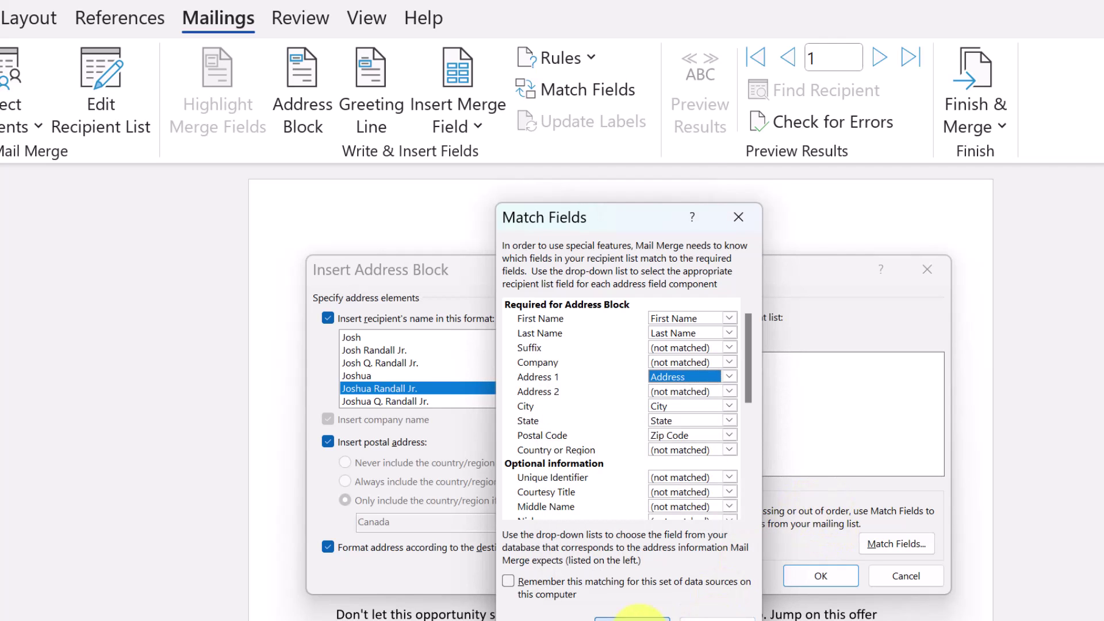
click(636, 618)
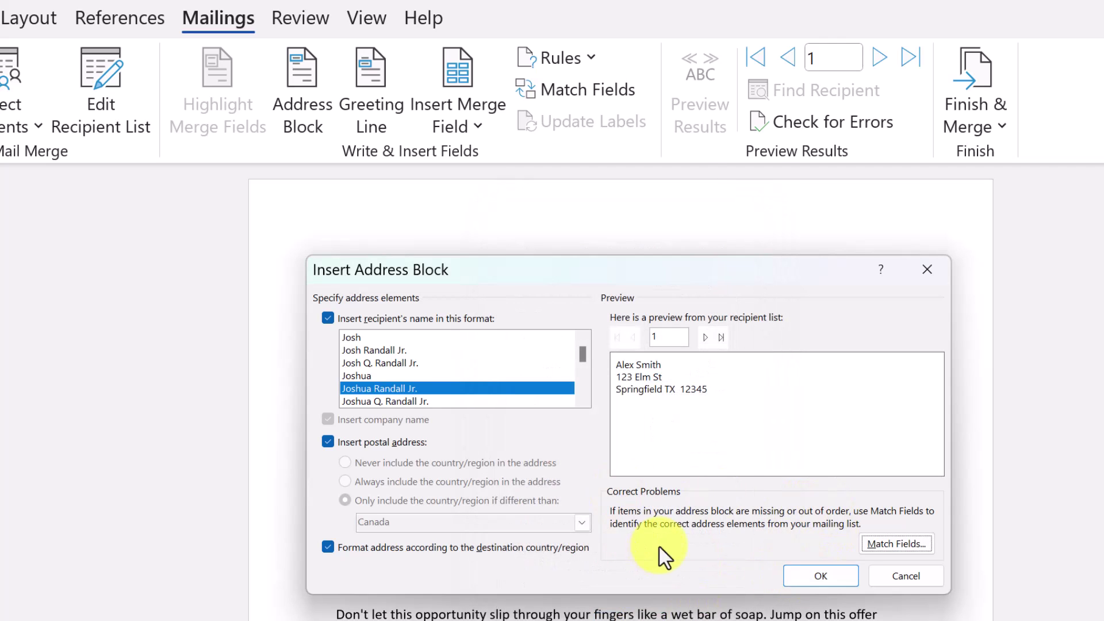
Insert the address block below the date and adjust the spacing to one blank line before the greeting.
click(830, 578)
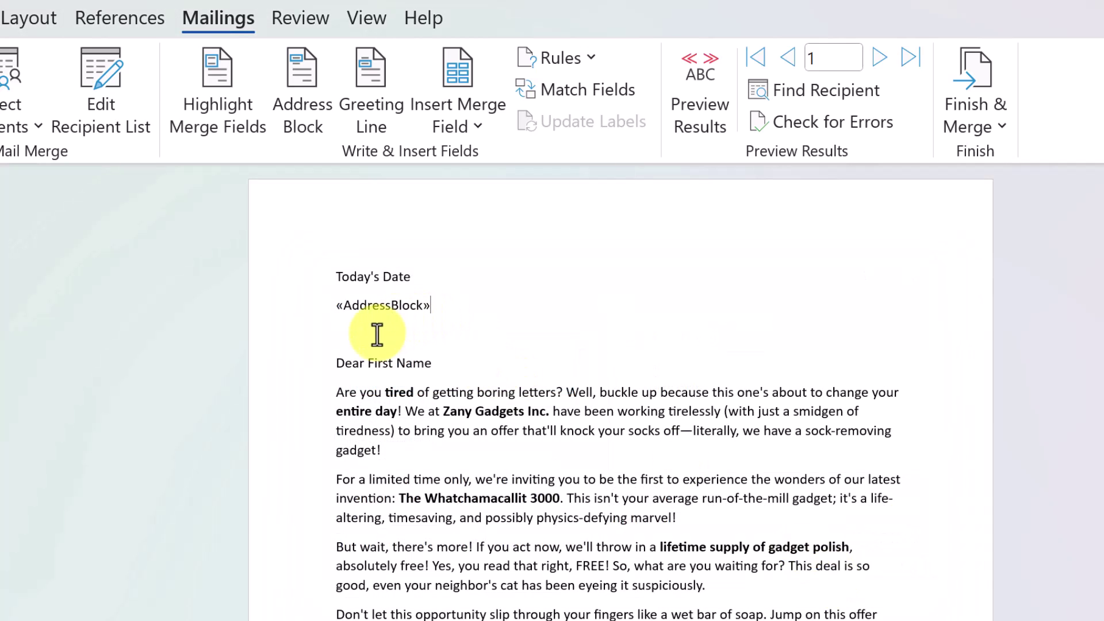
click(376, 334)
key(BackSpace)
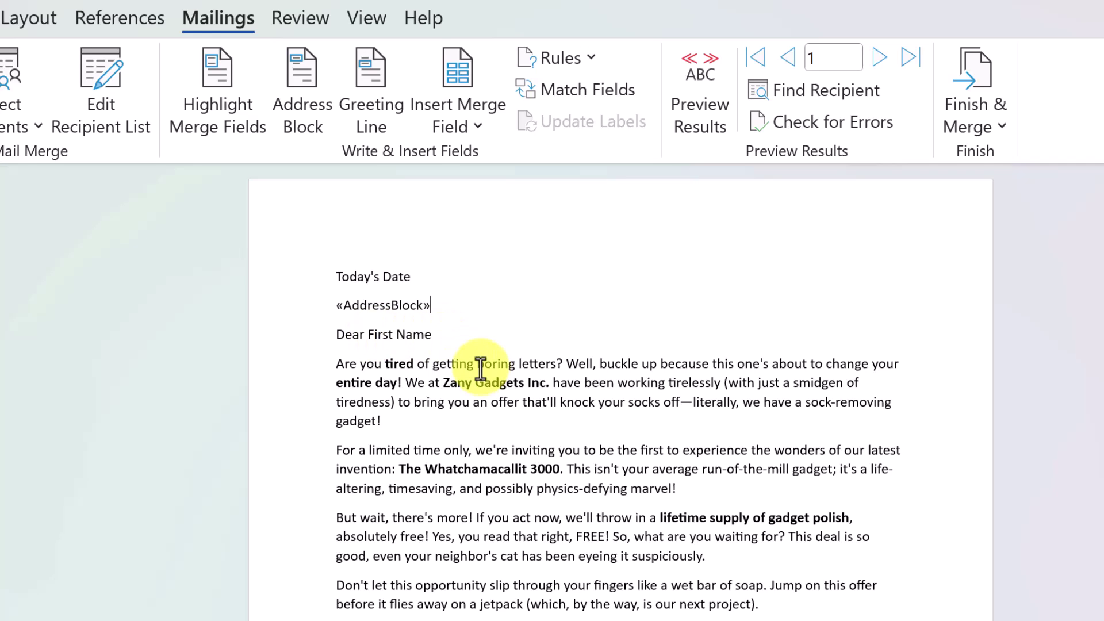
key(Return)
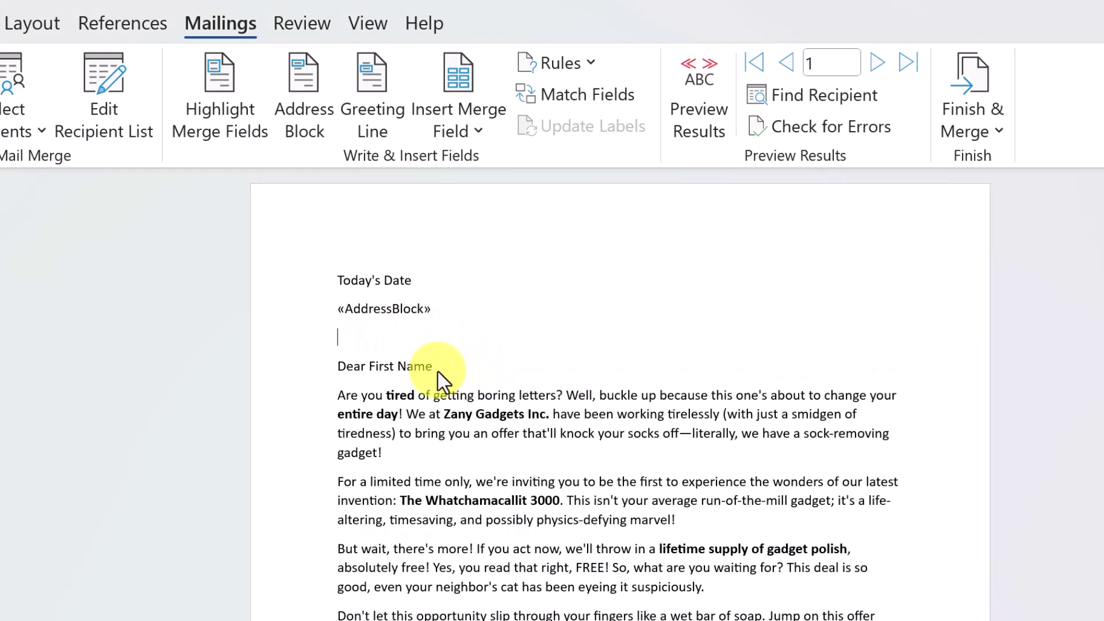
Replace the First Name placeholder after "Dear" with the First_Name merge field.
click(447, 372)
drag(446, 372, 371, 370)
click(477, 131)
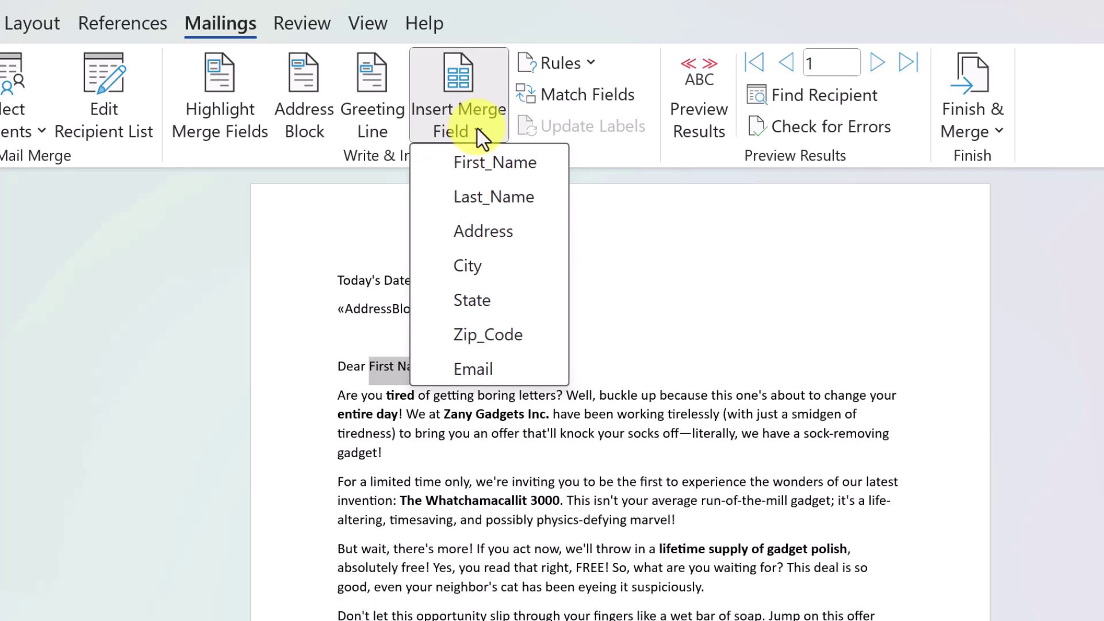
click(490, 166)
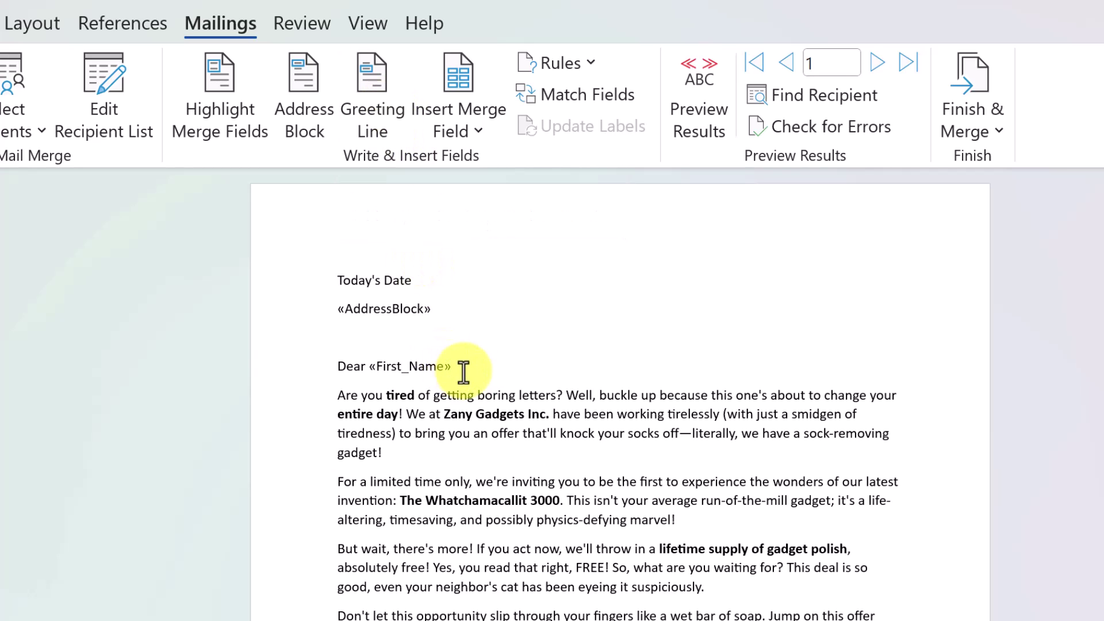
Delete the whole "Dear" greeting line and add an empty line in its place above the first body paragraph.
drag(460, 368, 339, 361)
key(Delete)
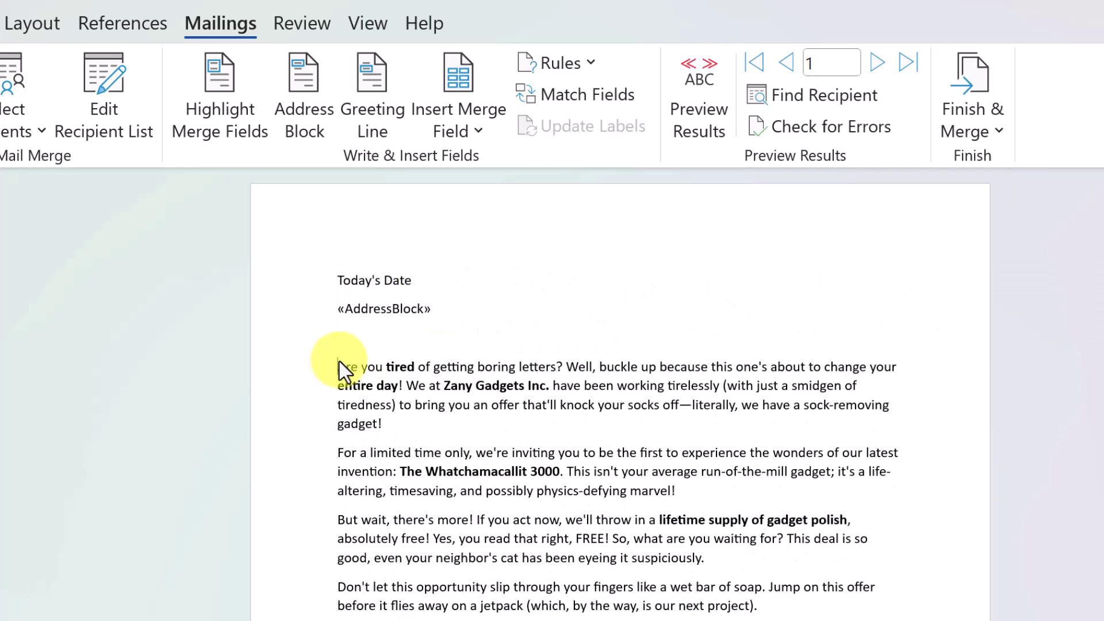
key(Return)
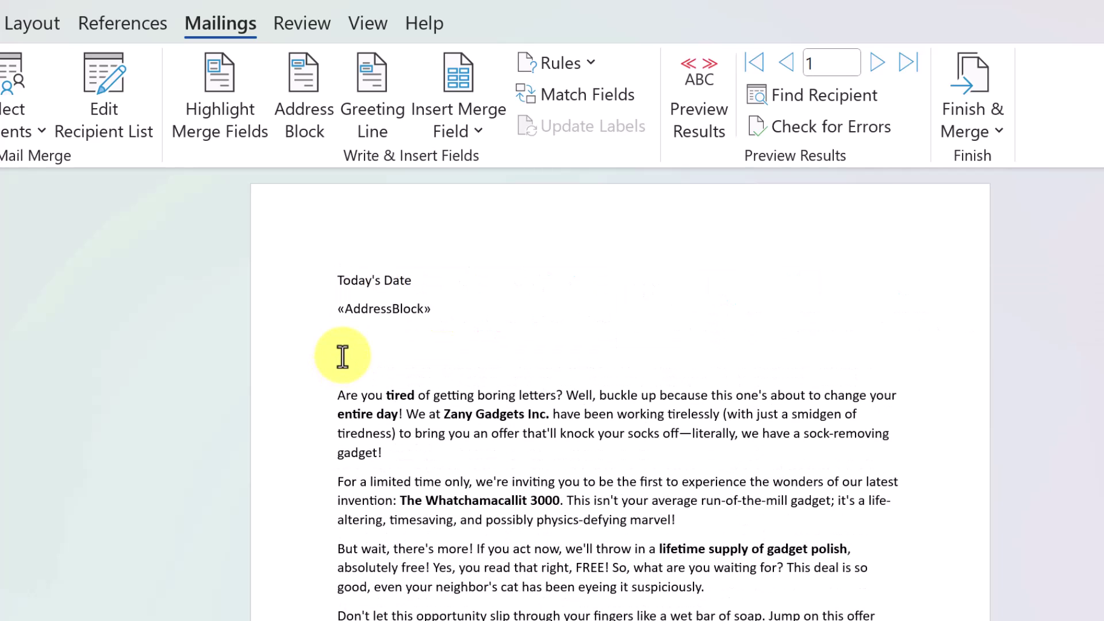
click(352, 358)
click(351, 358)
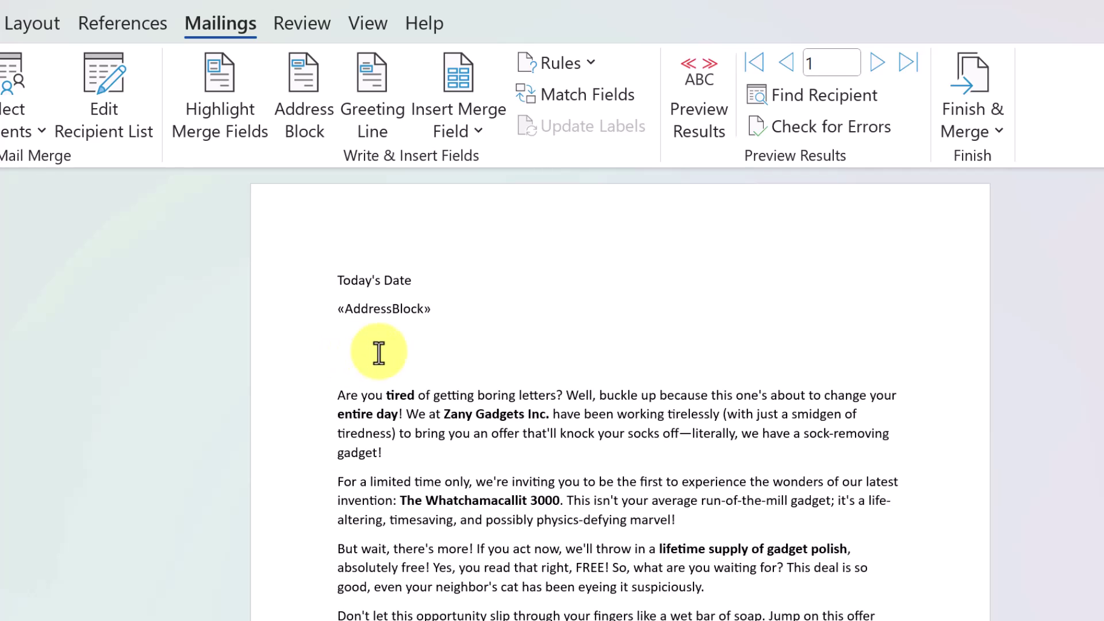
Set up a greeting line that starts with "Dear" and uses the short first-name-only recipient name format.
click(379, 96)
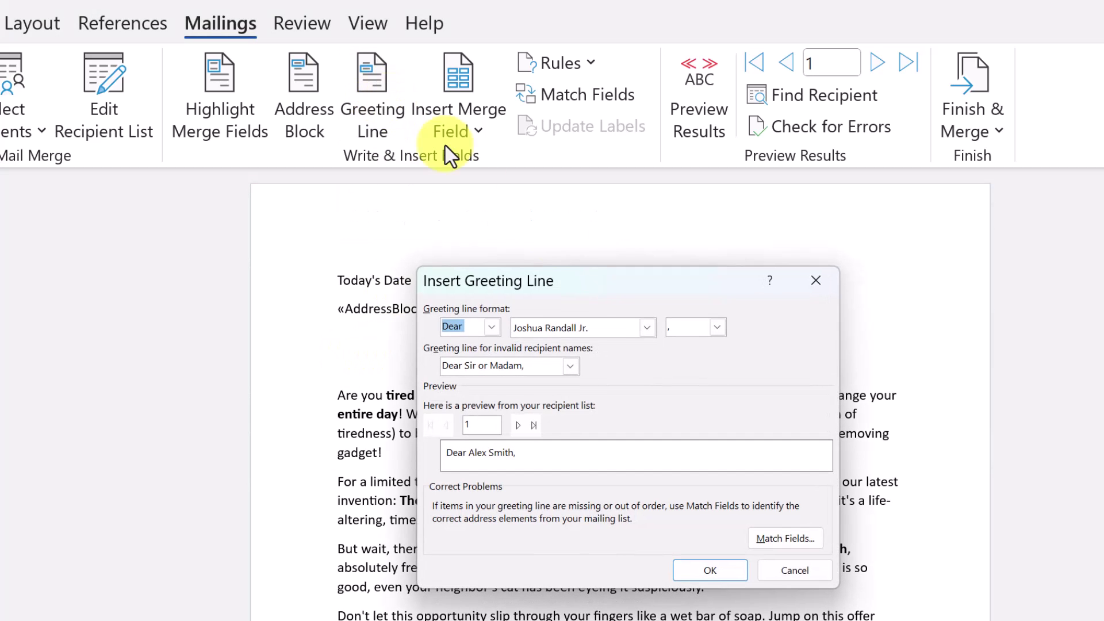
click(492, 327)
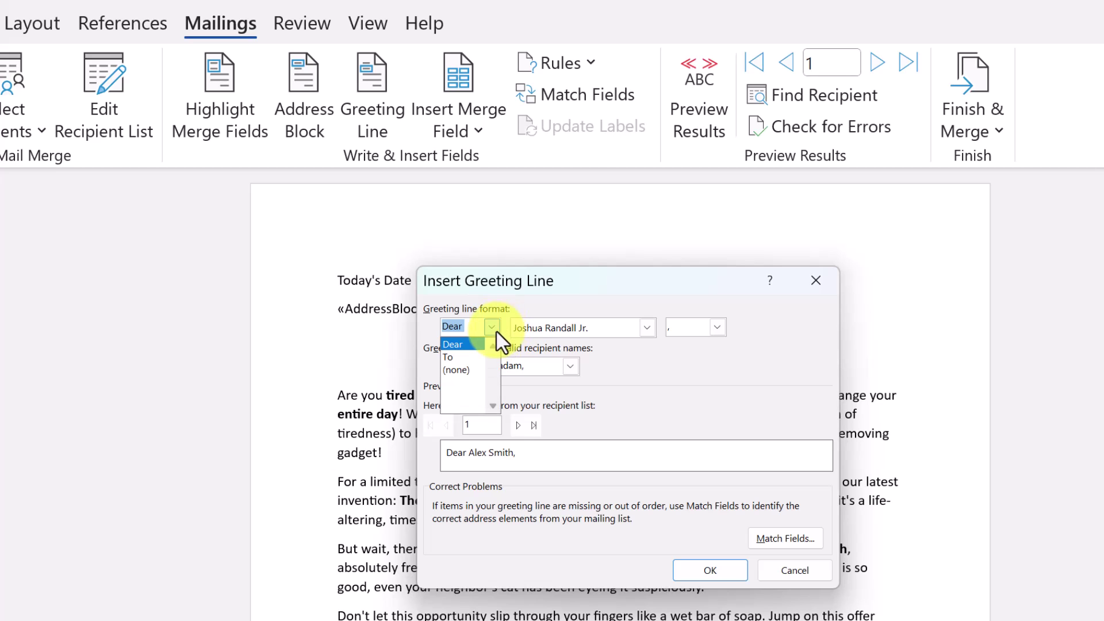
click(483, 346)
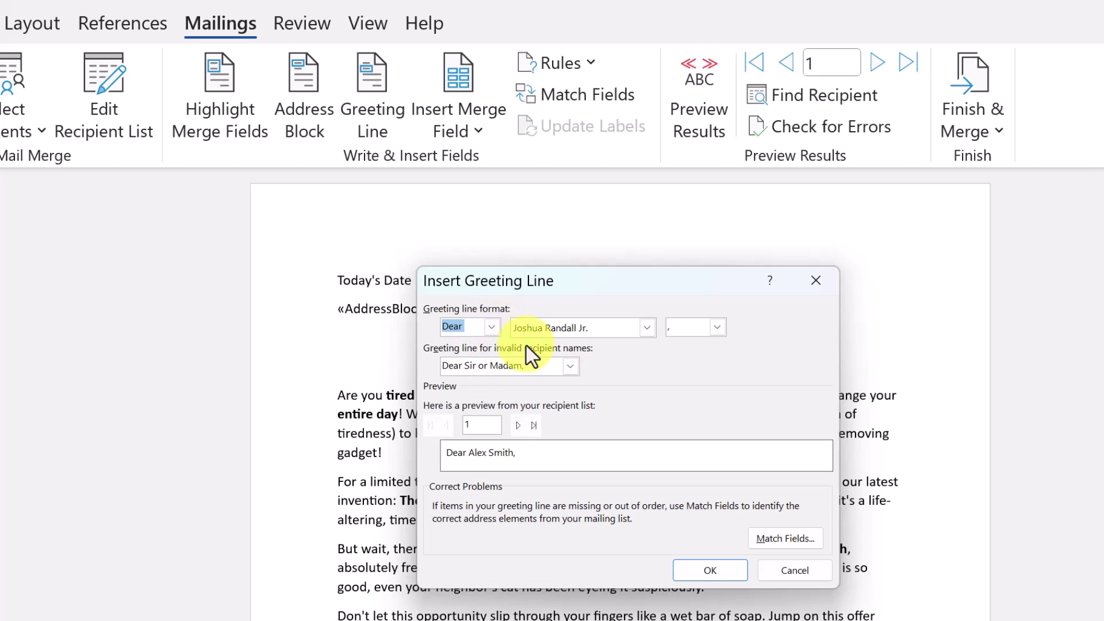
click(651, 333)
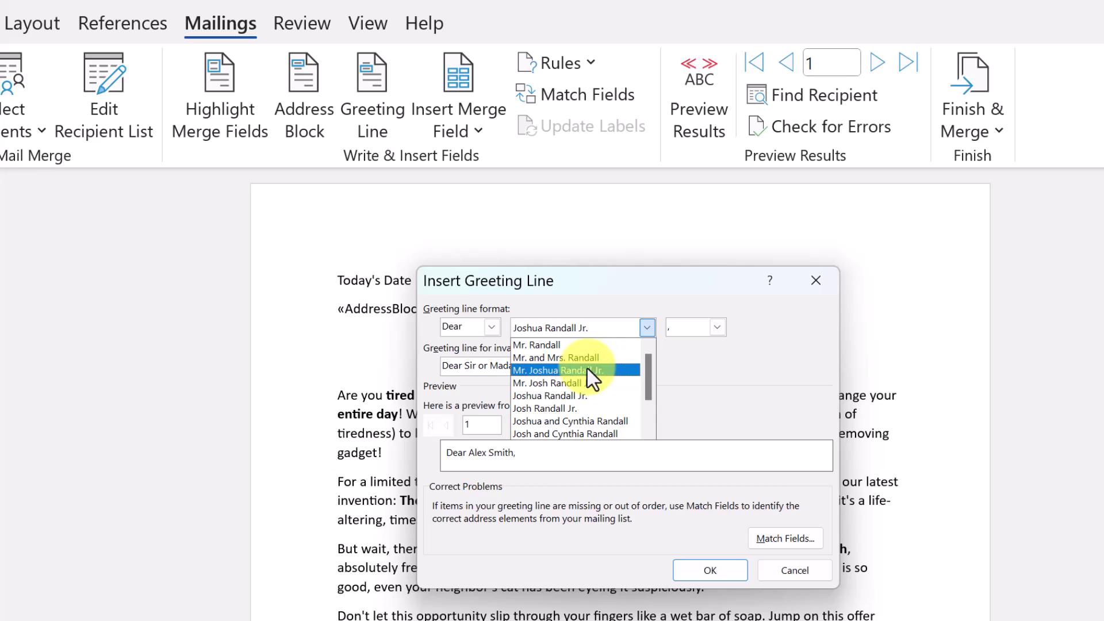
click(555, 346)
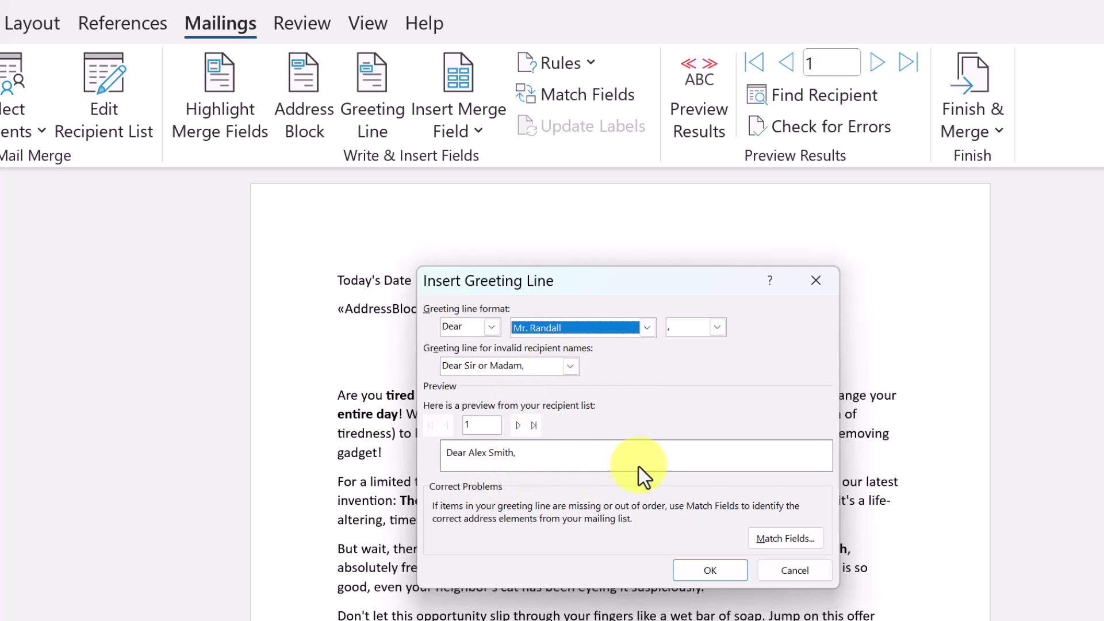
click(635, 334)
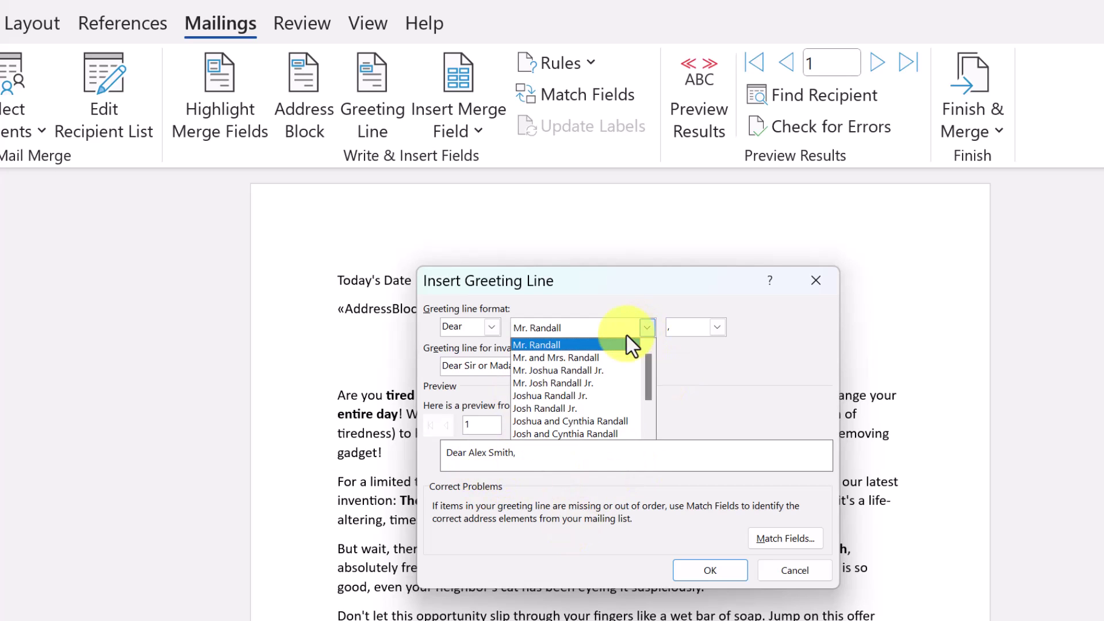
scroll(572, 367, down, 2)
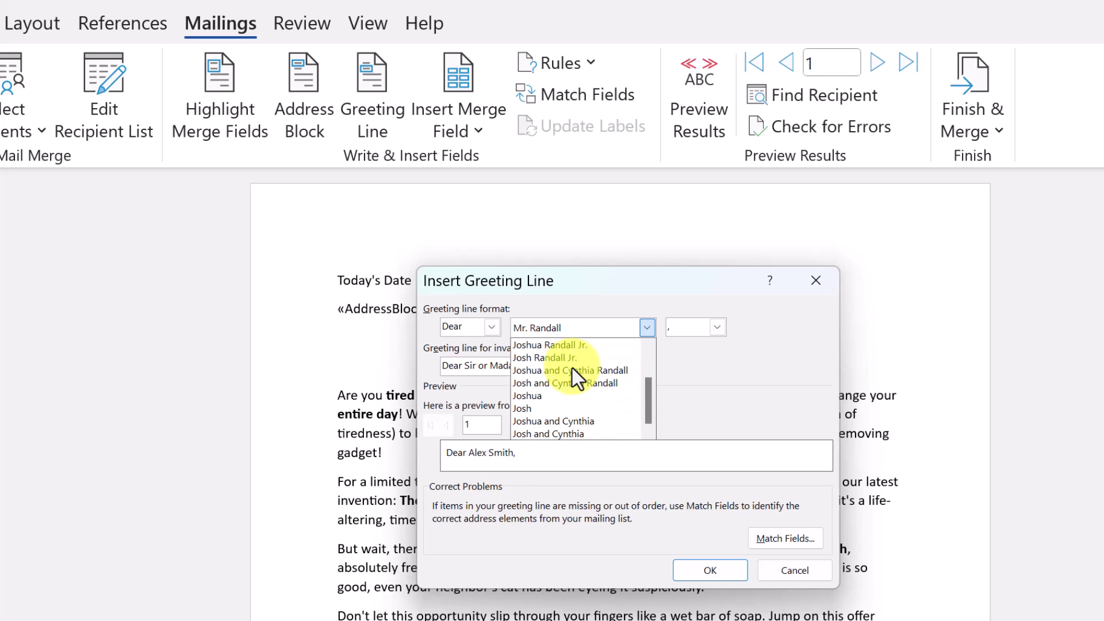
click(537, 409)
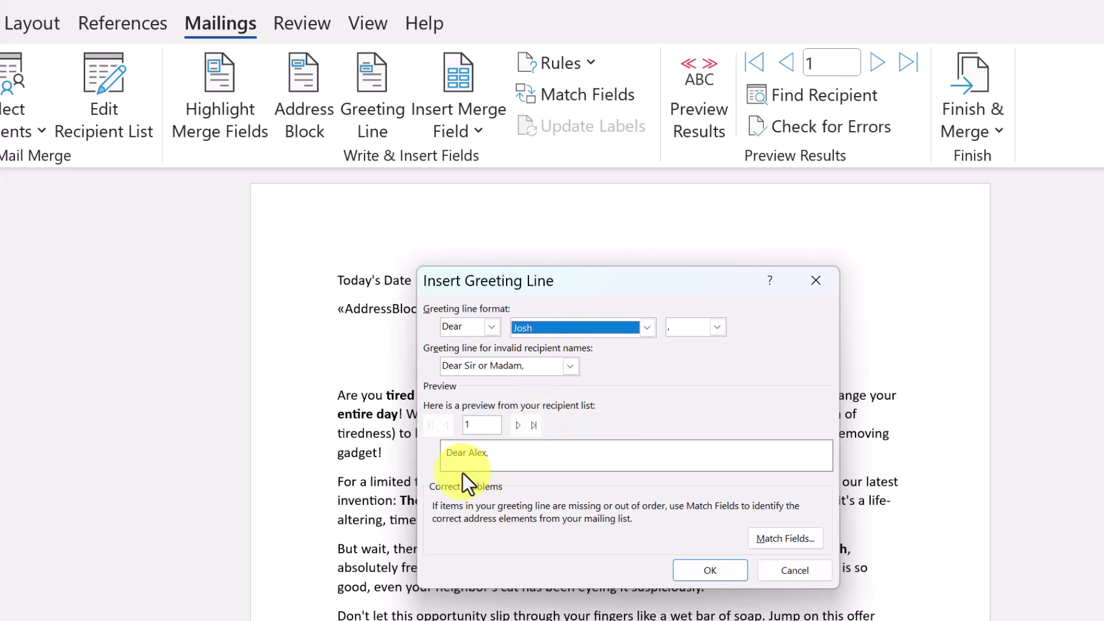
Preview the greeting for recipients 2 and 3 in the list and return to recipient 2.
click(517, 426)
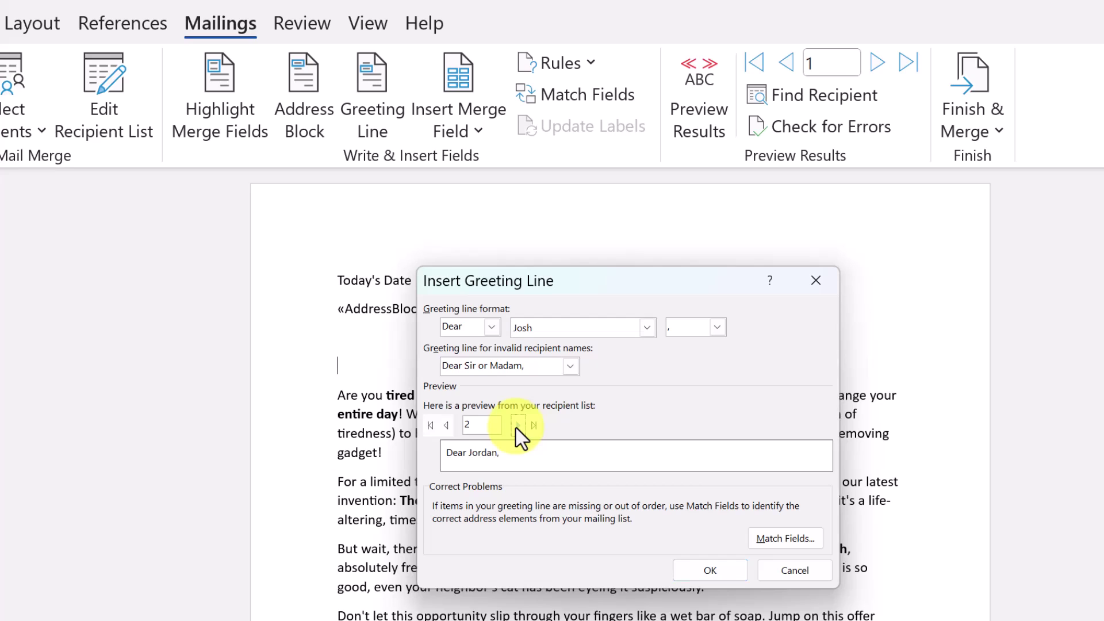
click(518, 426)
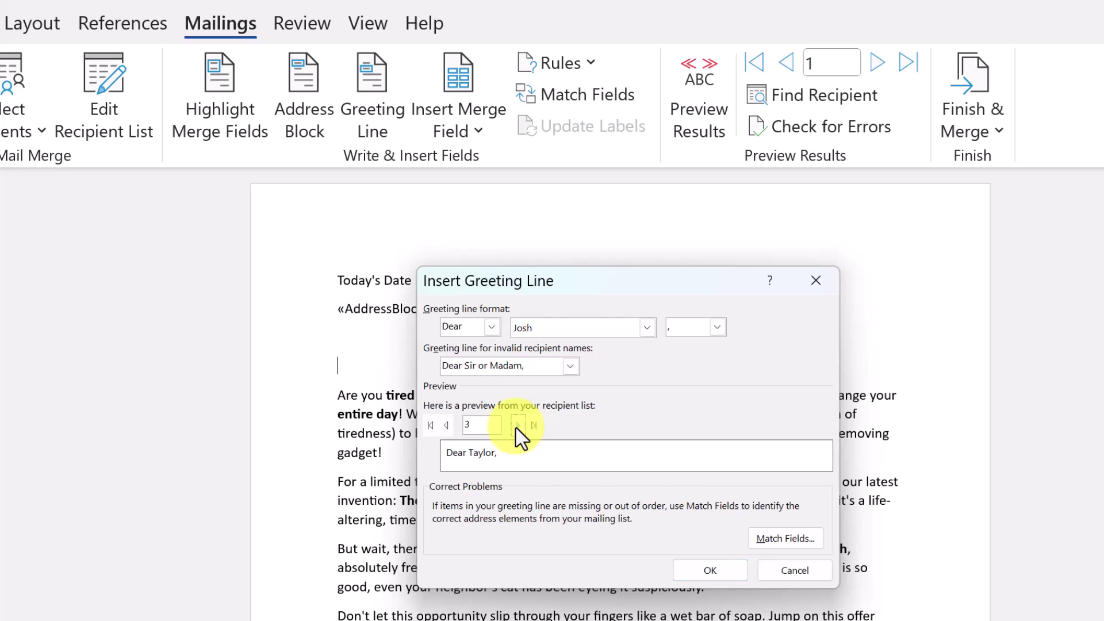
click(447, 425)
Keep the comma ending, choose "To Whom It May Concern:" for invalid recipient names, and insert the greeting line above the body text.
click(719, 329)
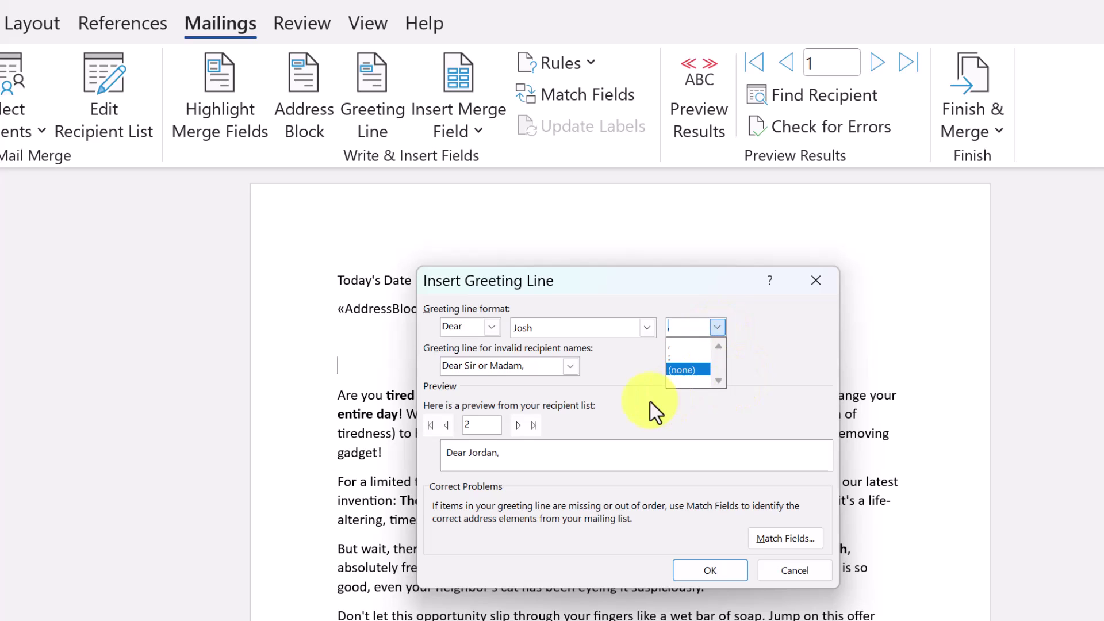
click(649, 354)
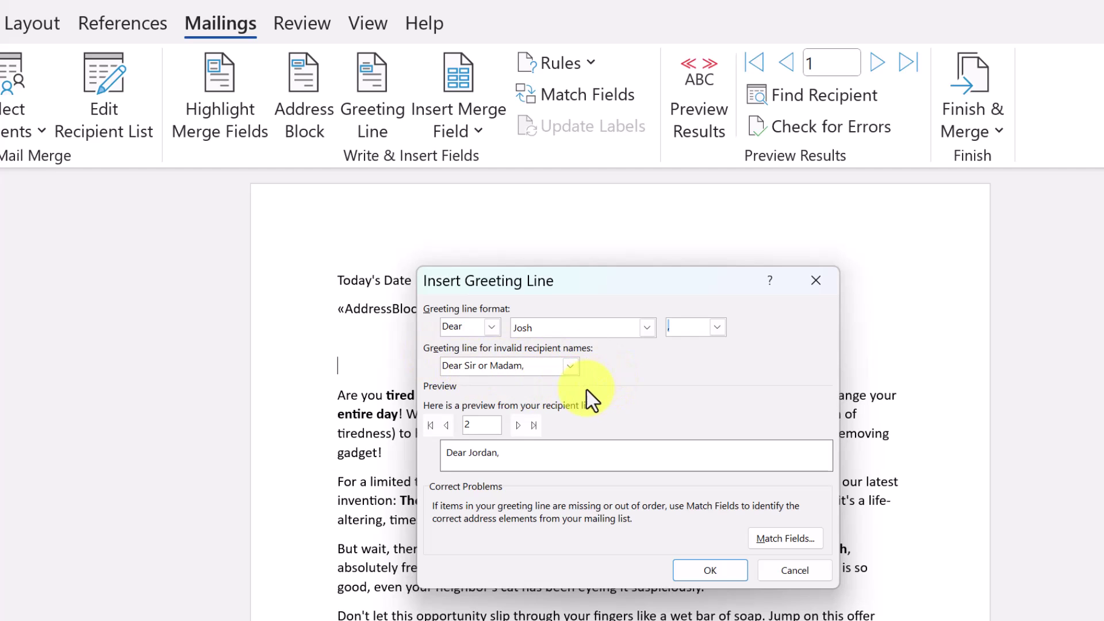
click(567, 374)
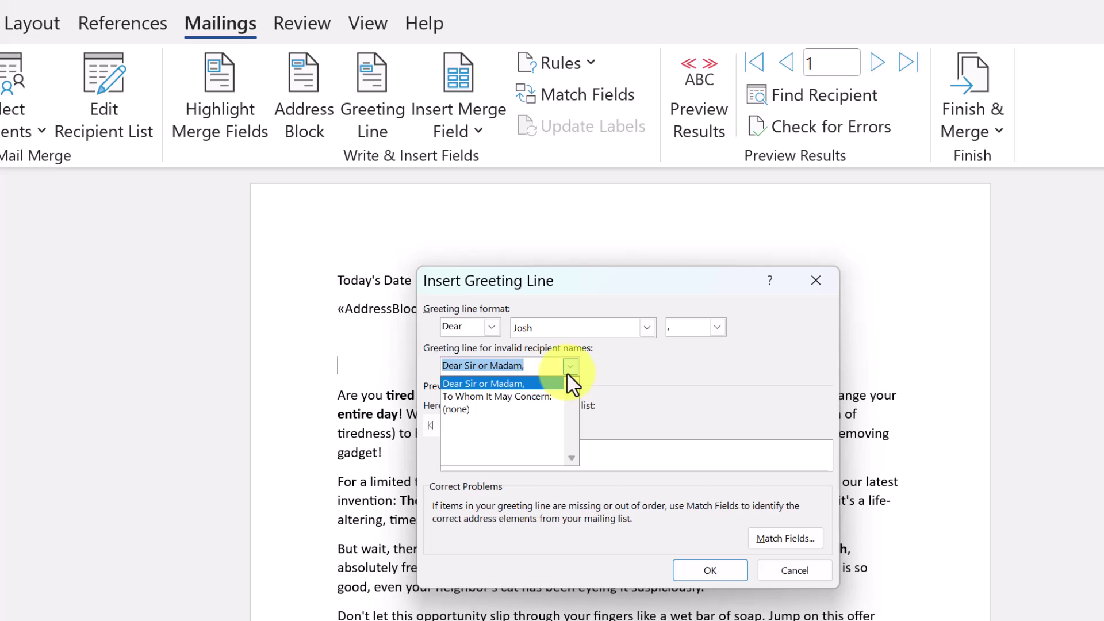
click(522, 397)
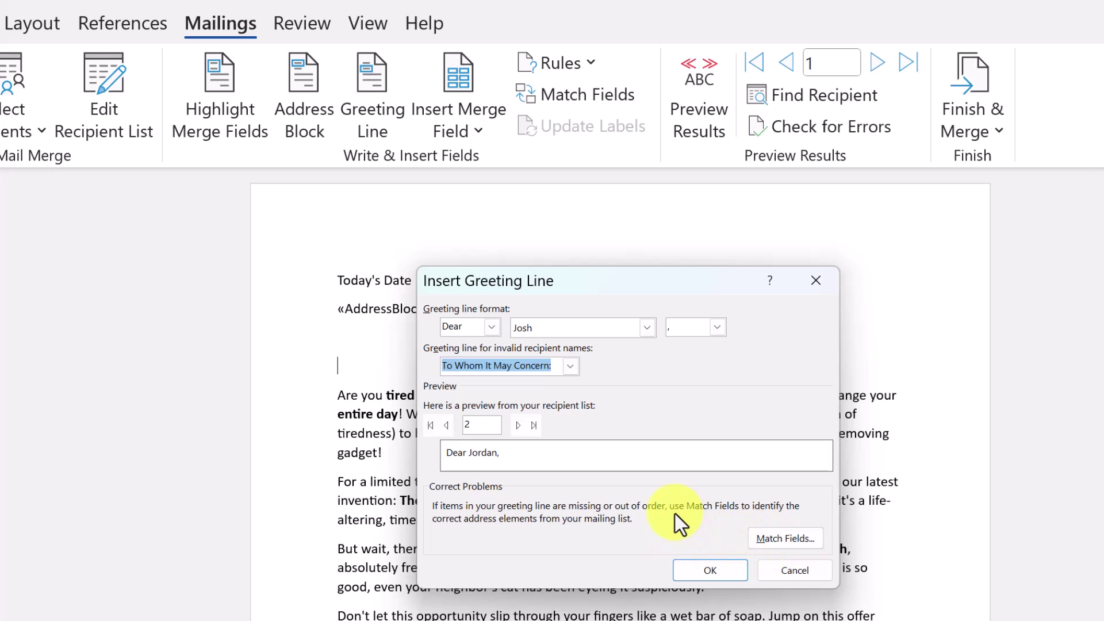
click(709, 570)
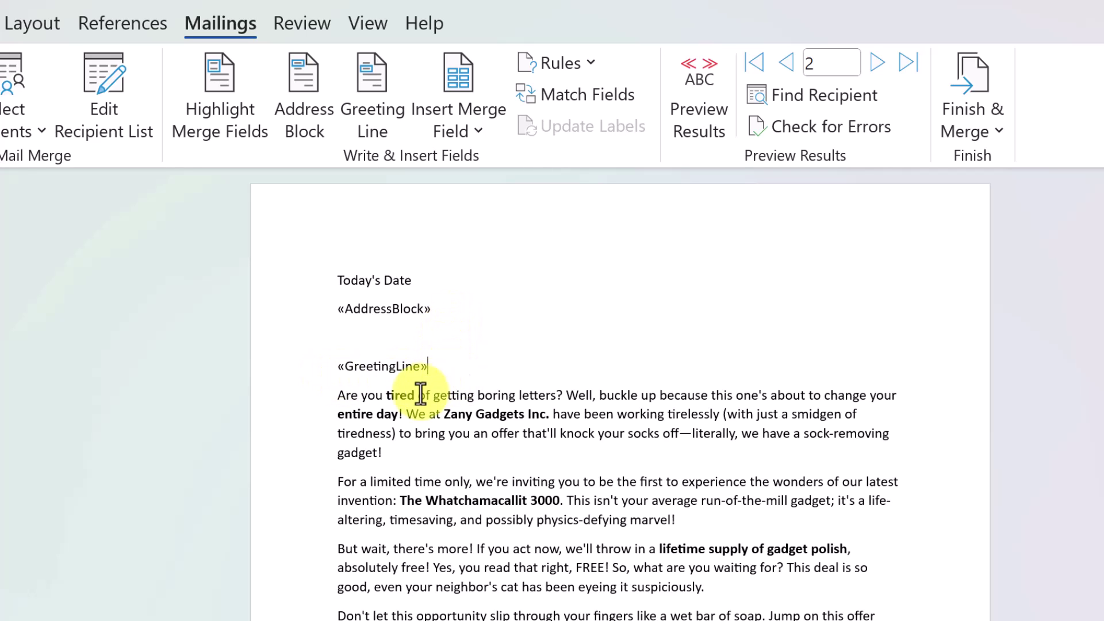
Add the line "We have this email on file. Is this correct?" below the P.S. paragraph.
scroll(424, 392, down, 1)
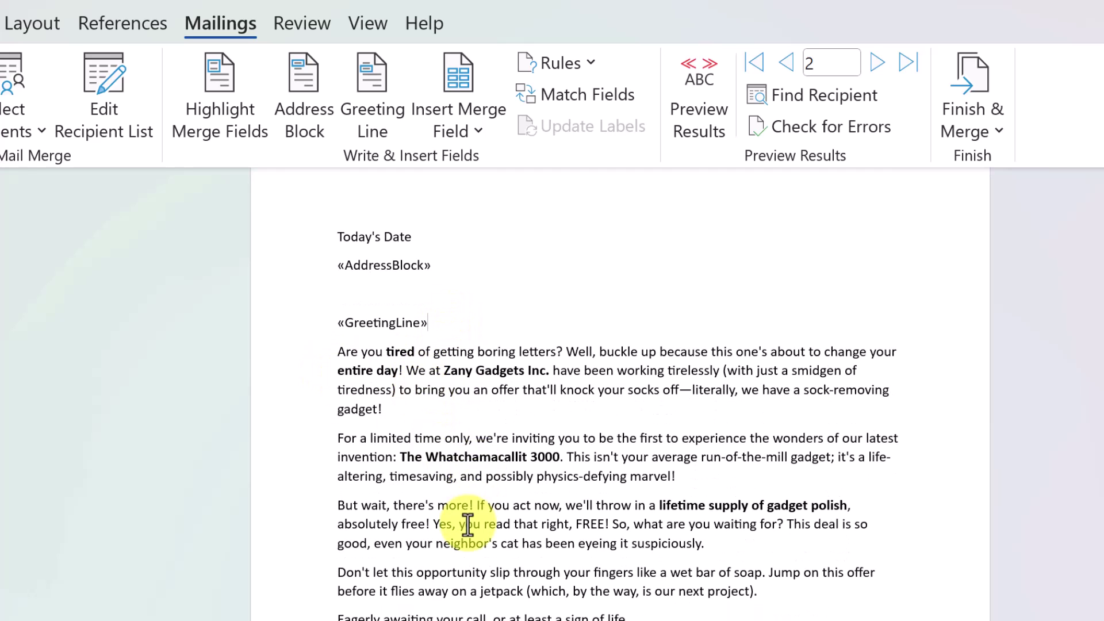
scroll(478, 532, down, 2)
scroll(486, 529, down, 2)
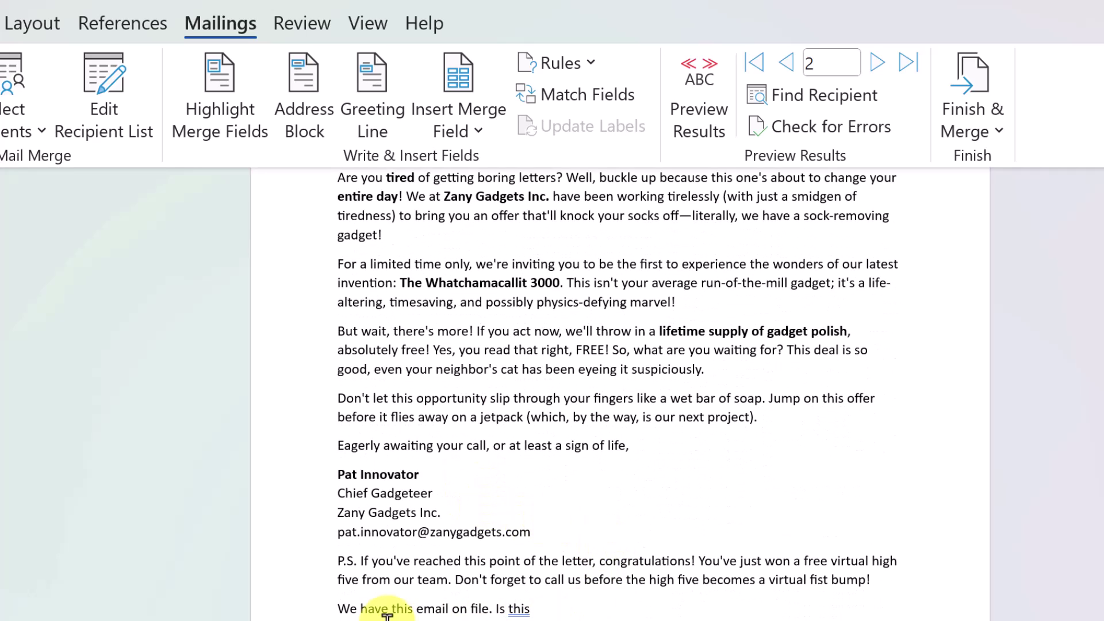
click(530, 610)
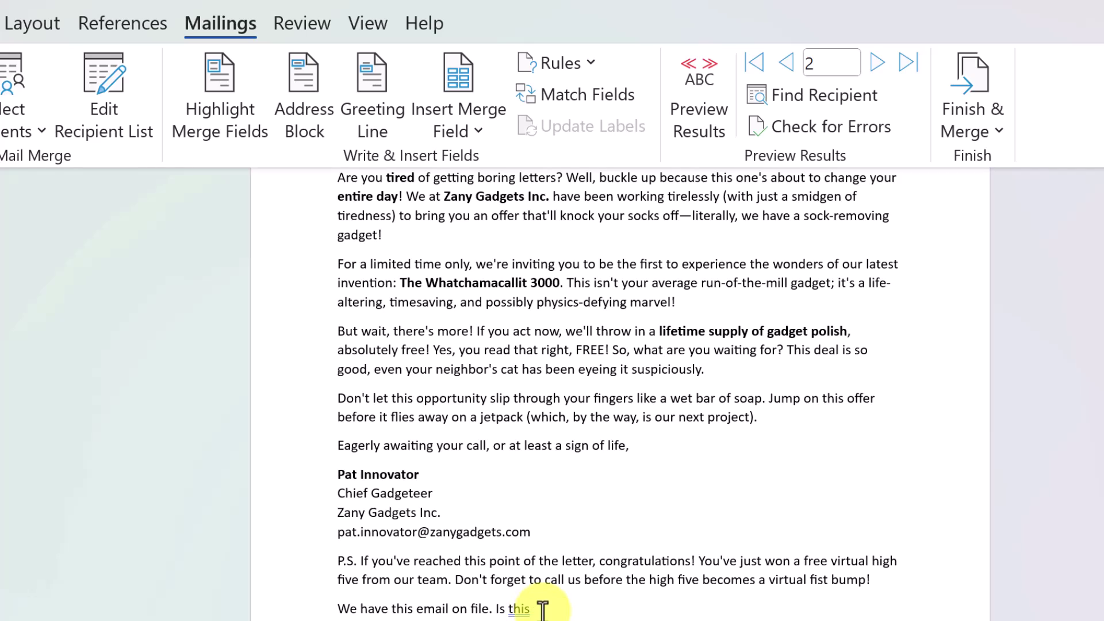
text(c)
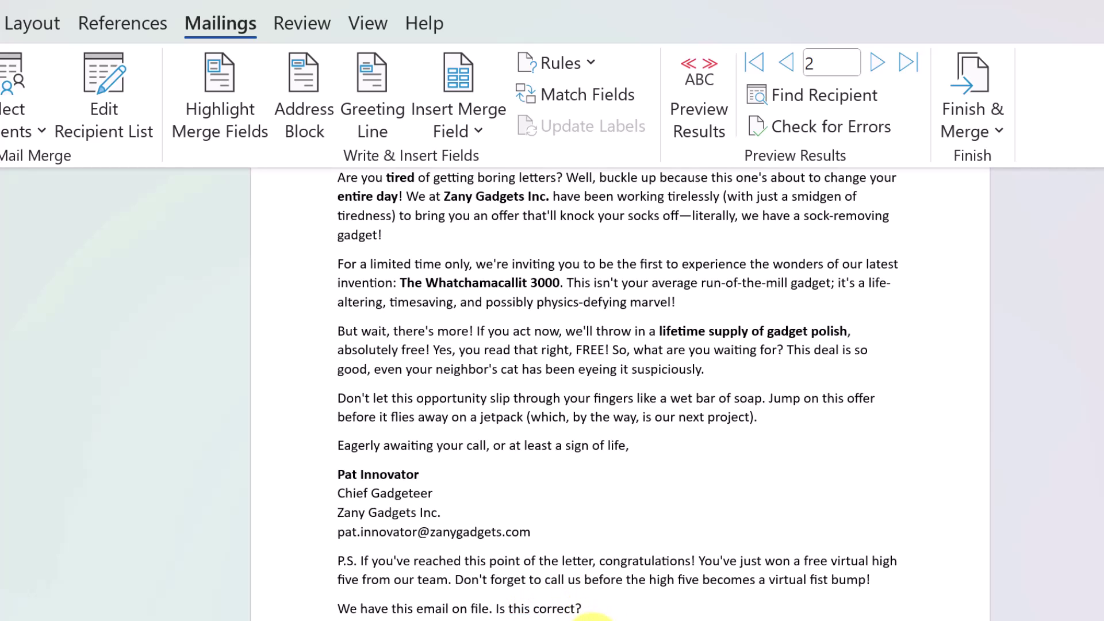
Insert the Email merge field after "file" and before the period in the closing line.
click(489, 610)
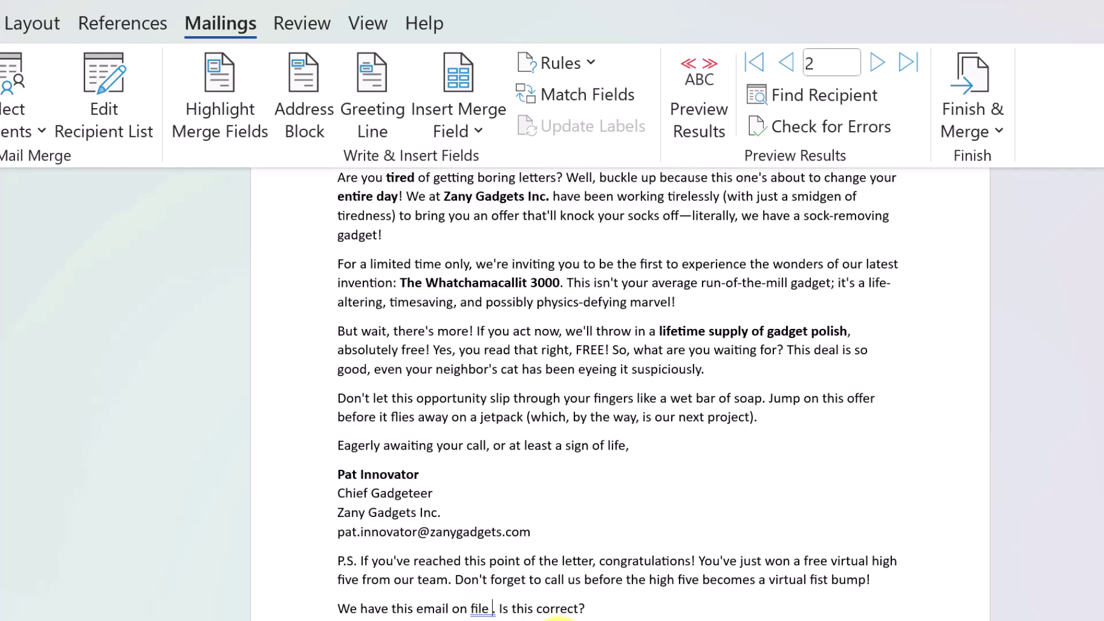
click(483, 125)
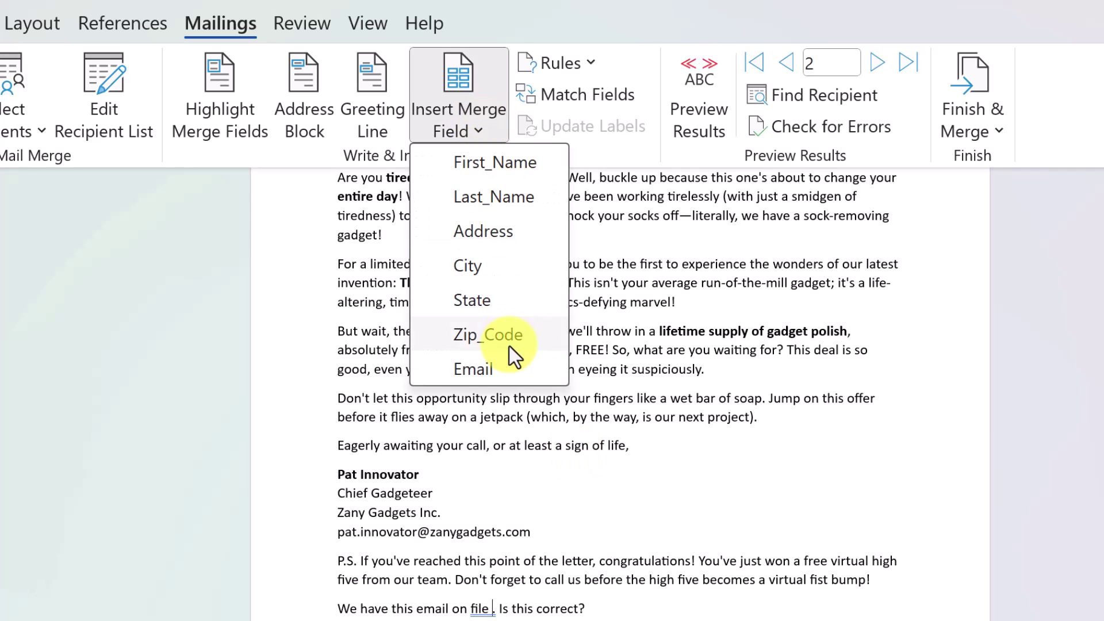
click(507, 369)
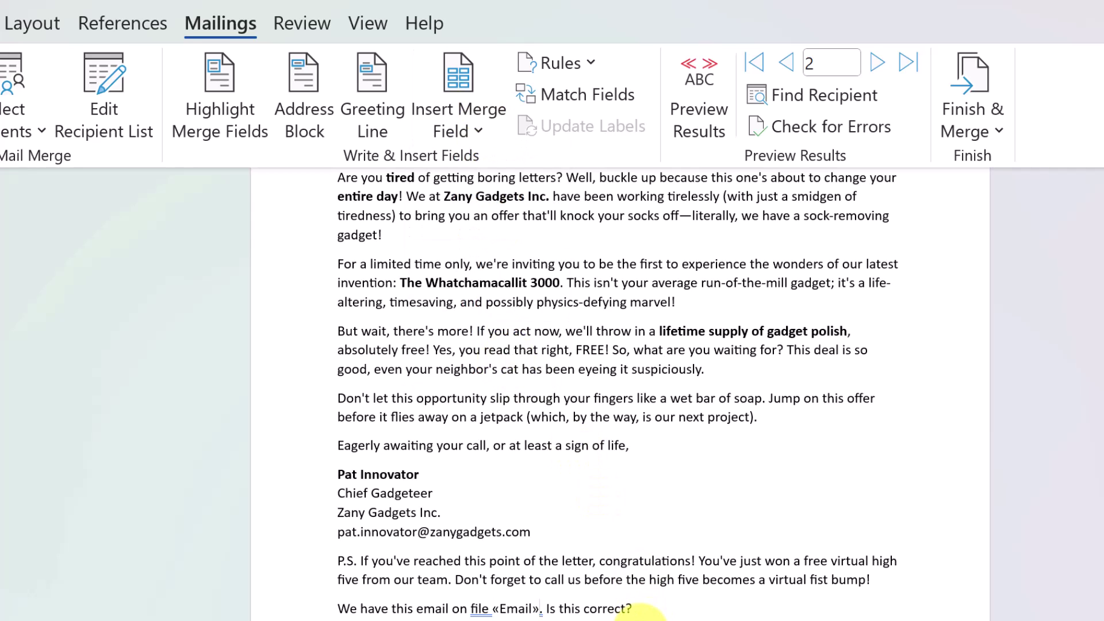
Preview the merged letter, going to the last recipient and back to record 7, and check the address block and greeting.
scroll(662, 614, up, 5)
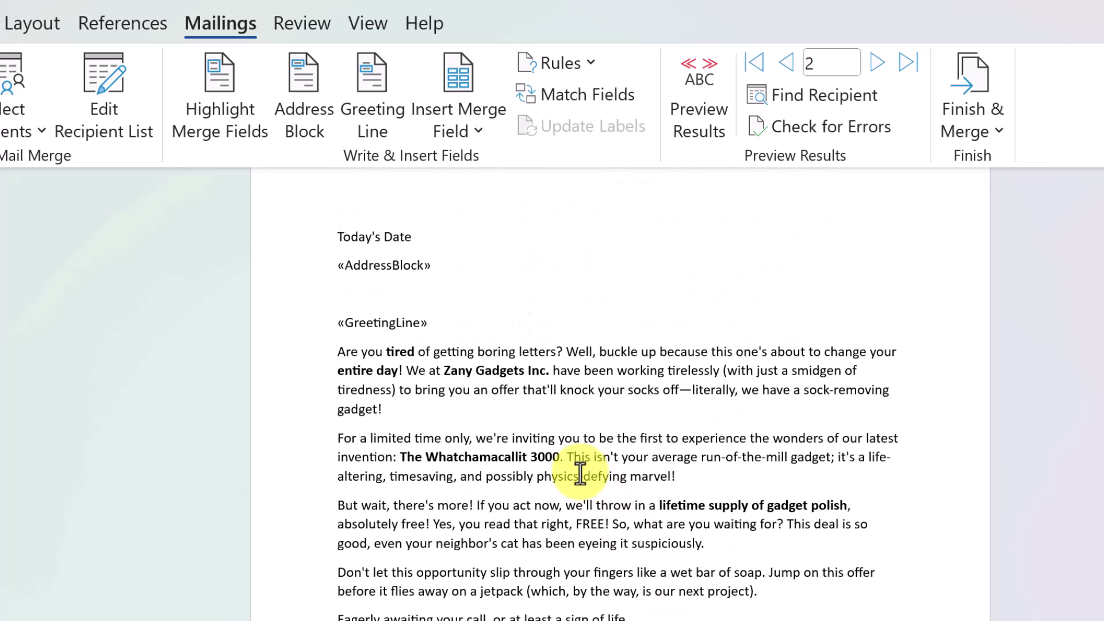
scroll(580, 473, up, 2)
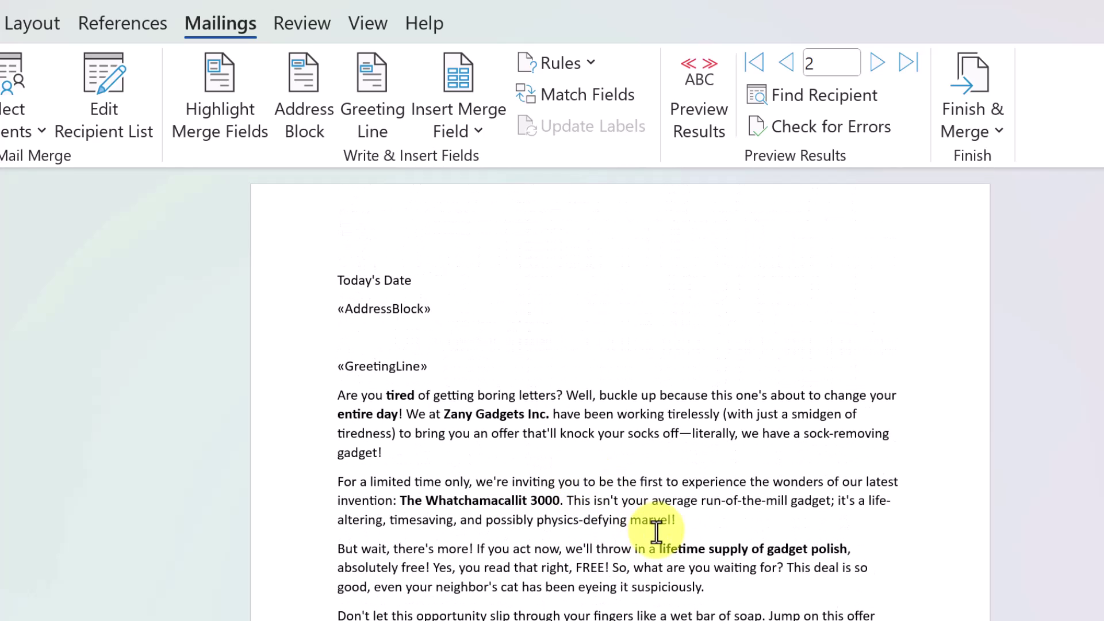
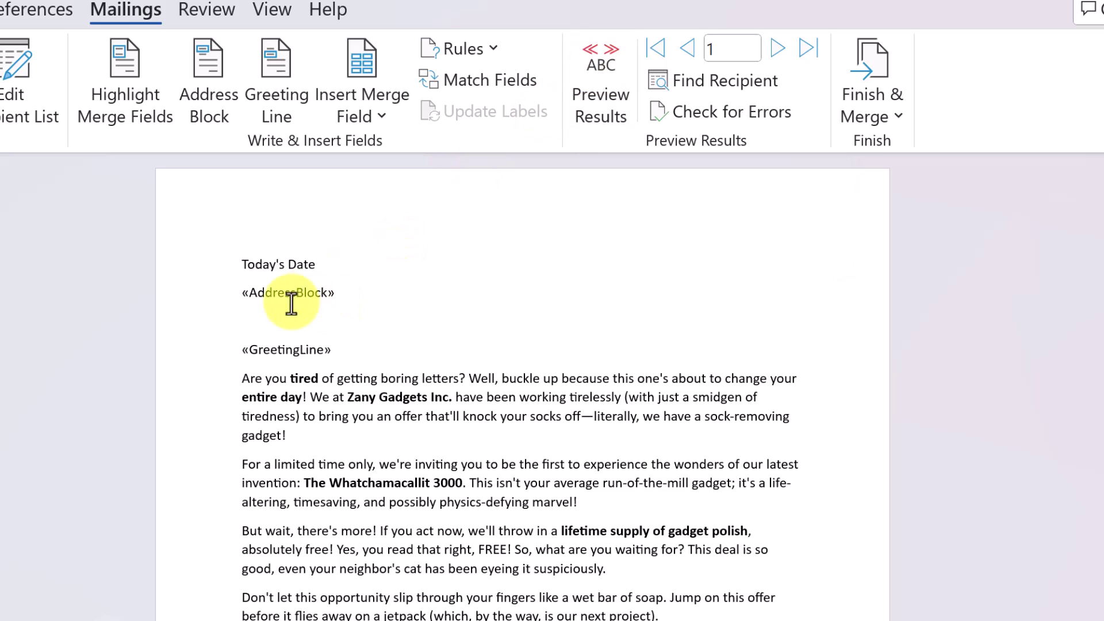
click(598, 71)
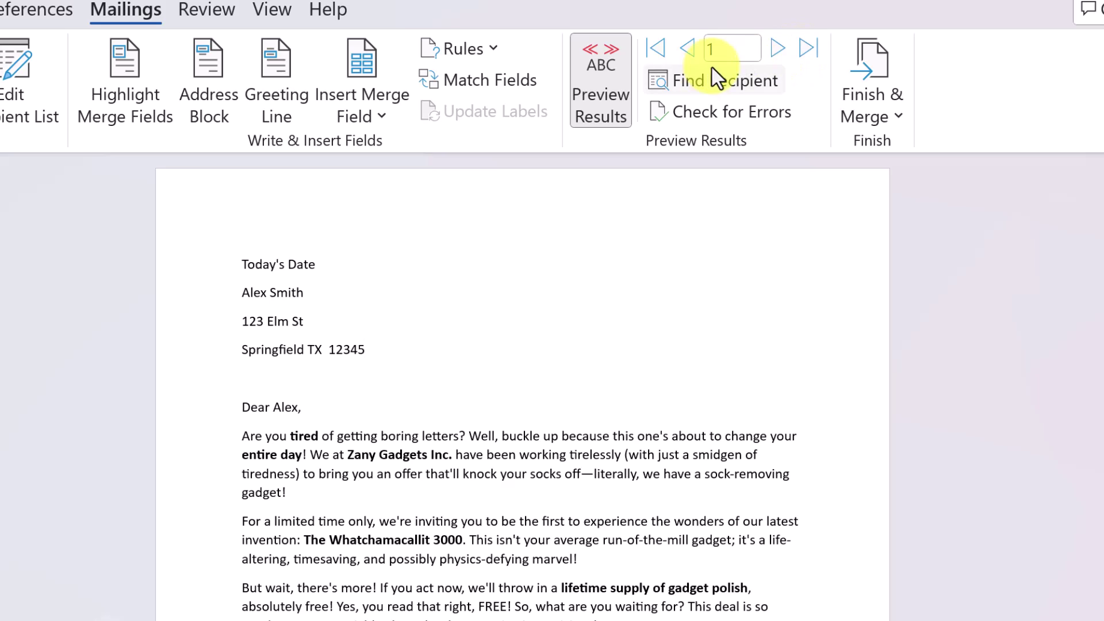
click(802, 54)
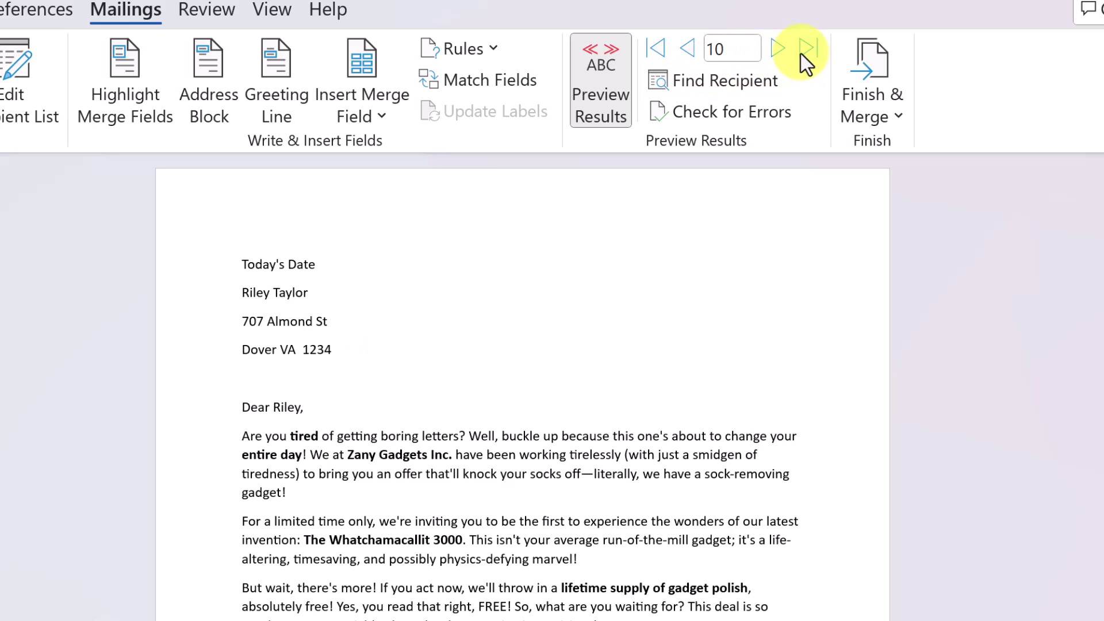
click(689, 54)
click(689, 54)
click(689, 54)
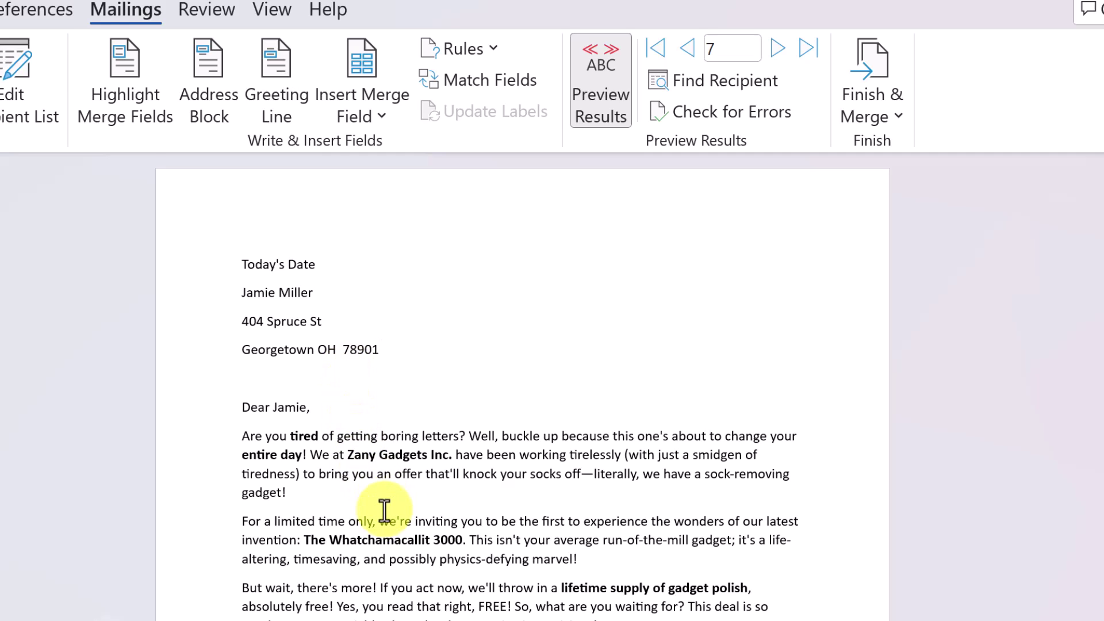
scroll(391, 501, down, 1)
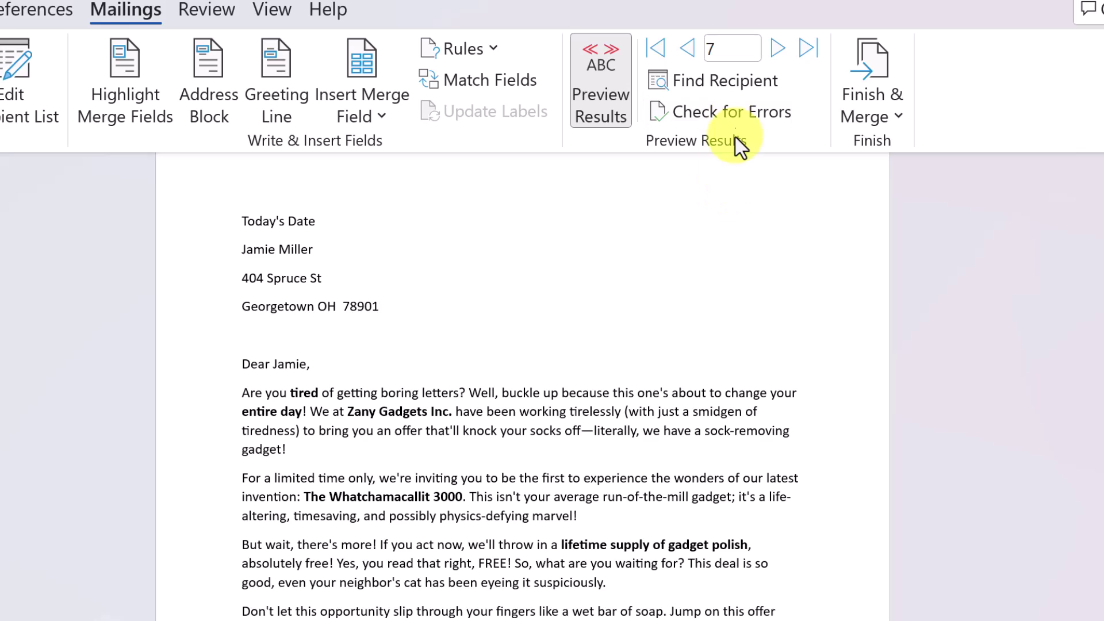
Review the merge error-checking options without running a check, and compare the merge field placeholders with the previewed letter.
click(731, 117)
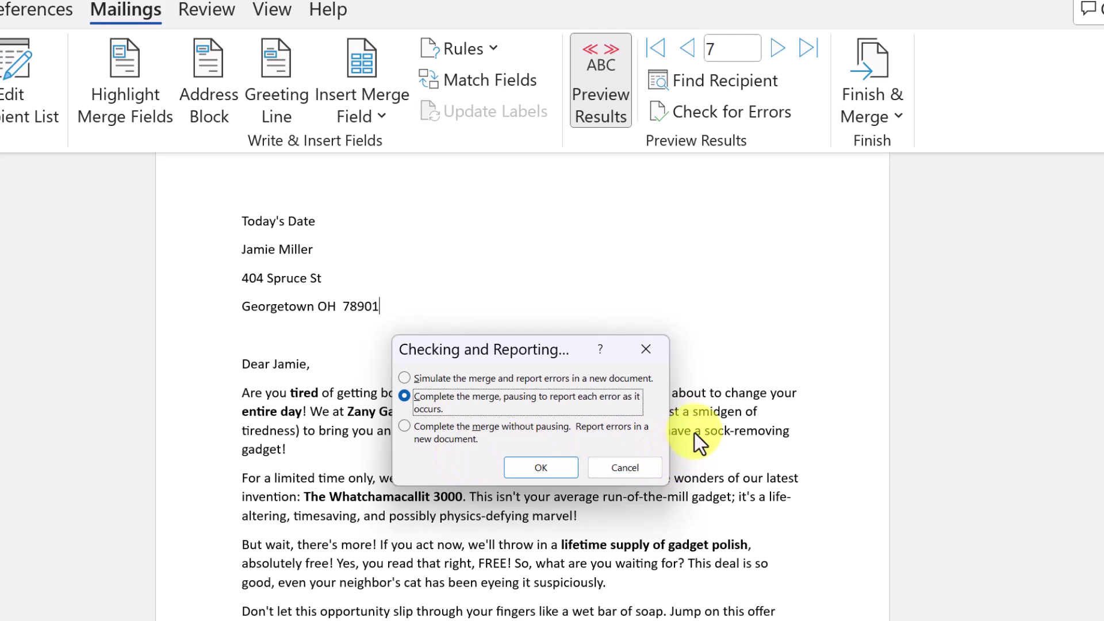
click(648, 352)
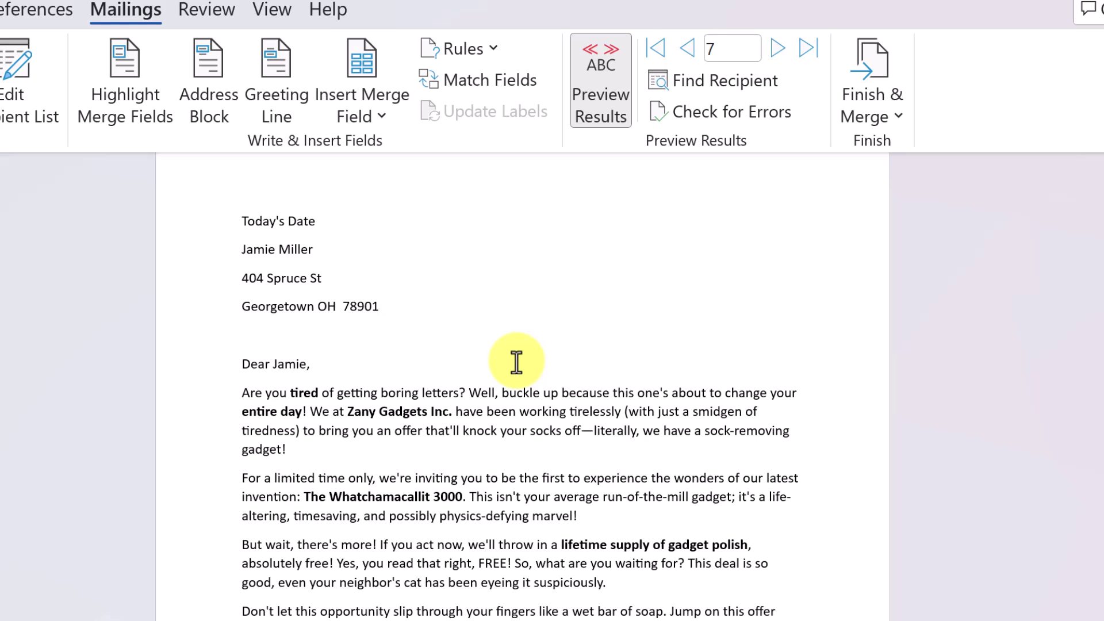
click(602, 66)
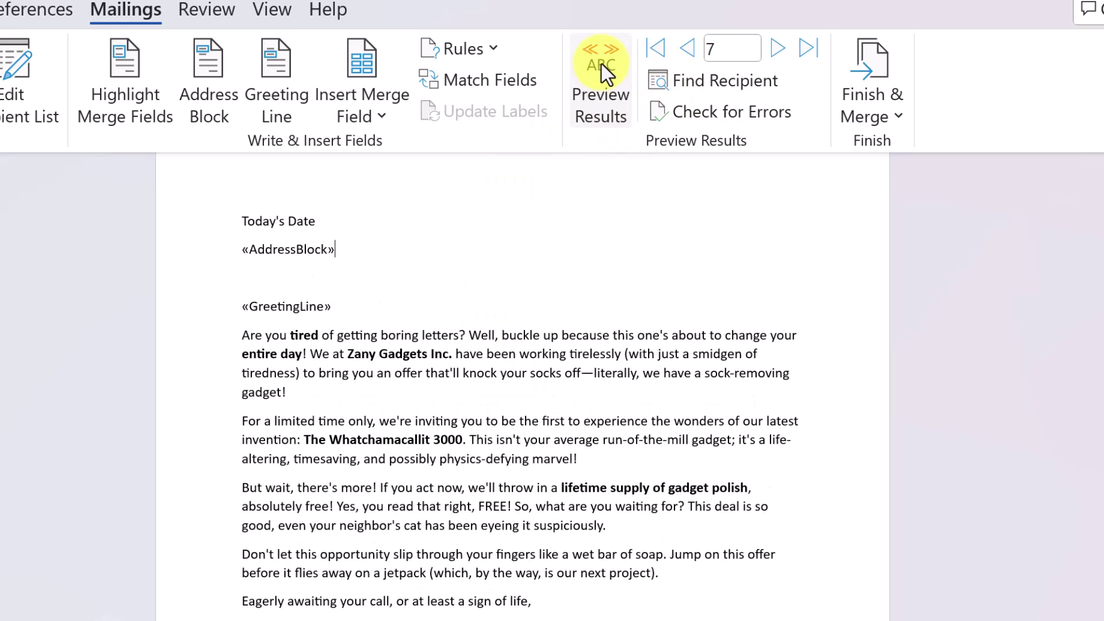
click(604, 62)
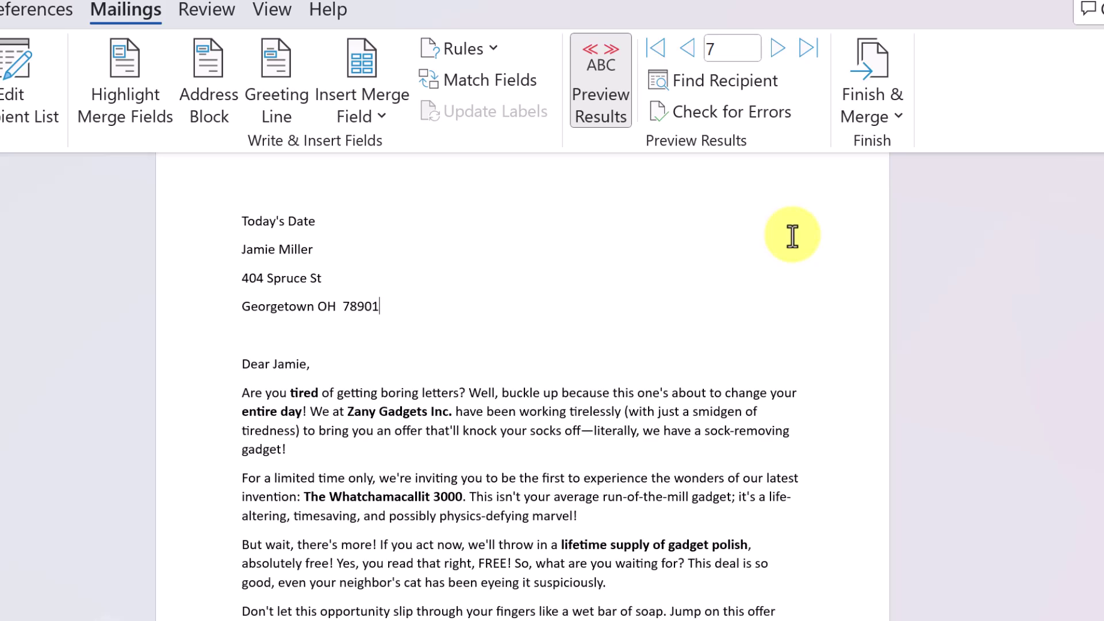
Review the print settings for merging all records, including the available printers, and the envelope options, without printing anything.
click(900, 117)
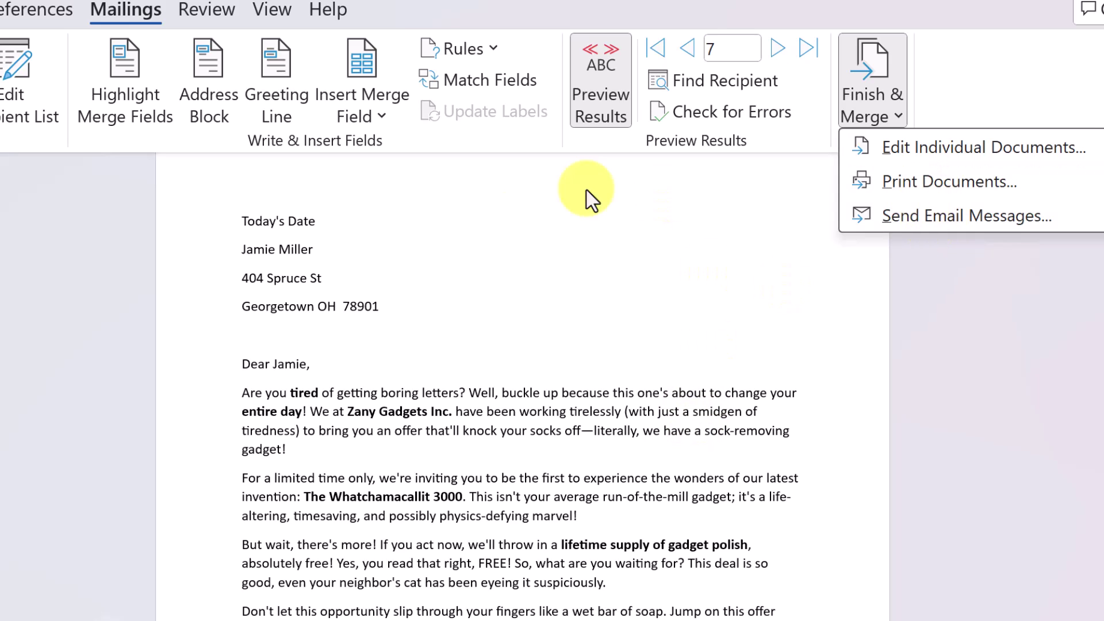
click(919, 183)
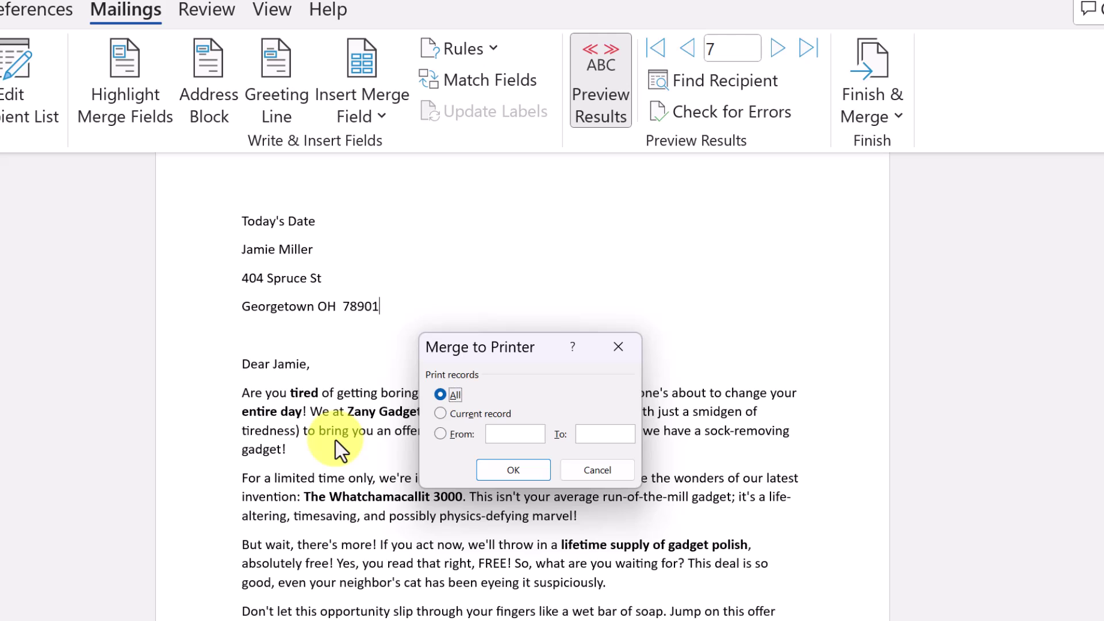
click(516, 471)
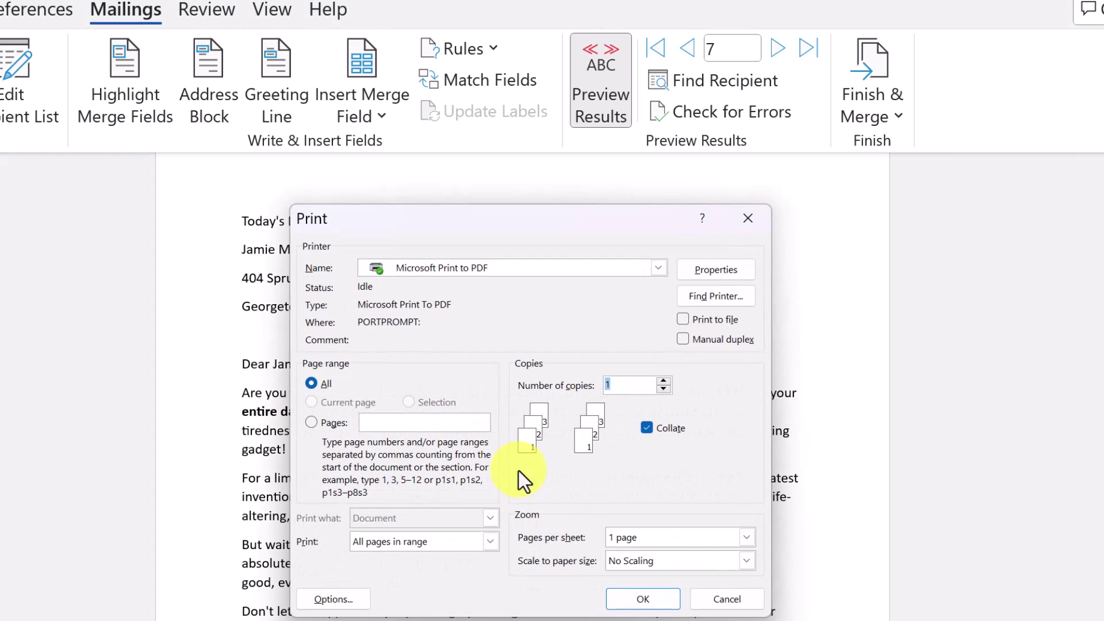
click(551, 268)
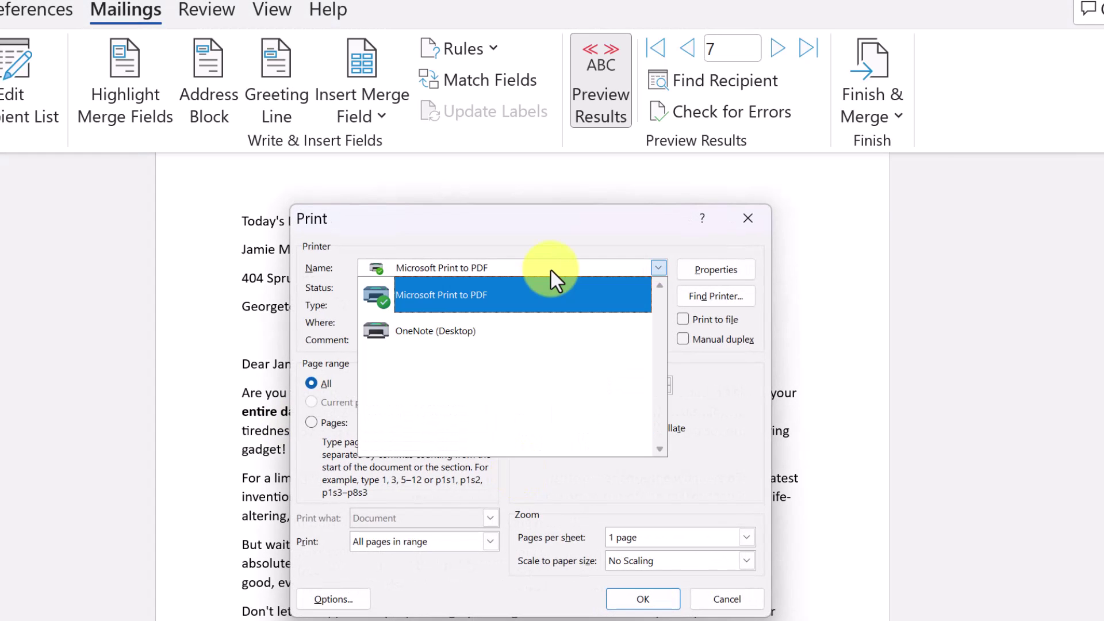
click(564, 239)
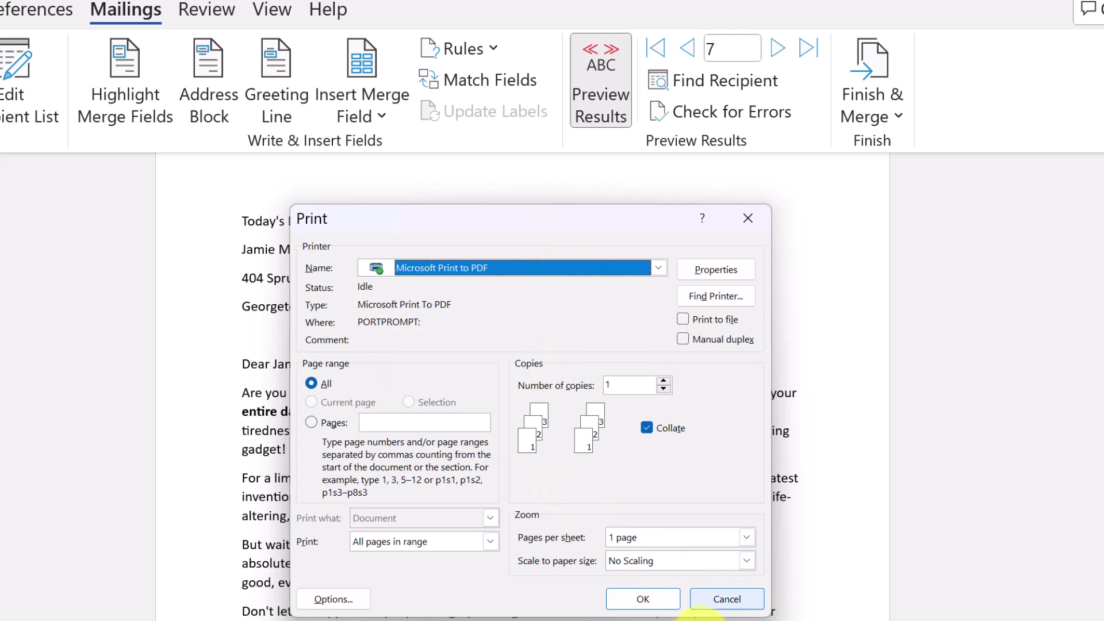
click(730, 601)
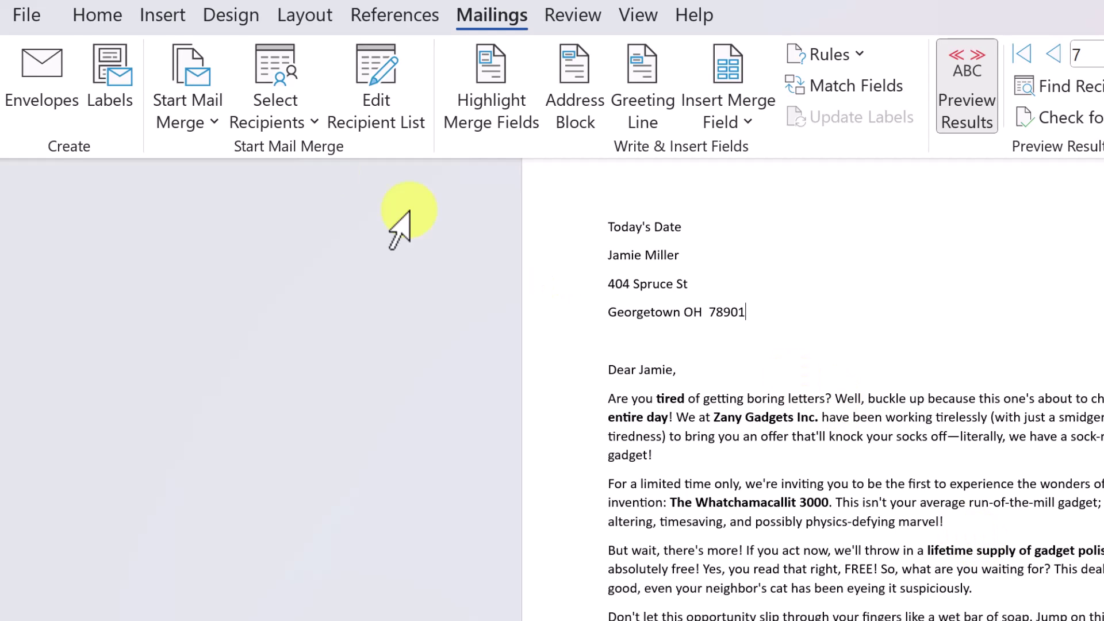
click(51, 63)
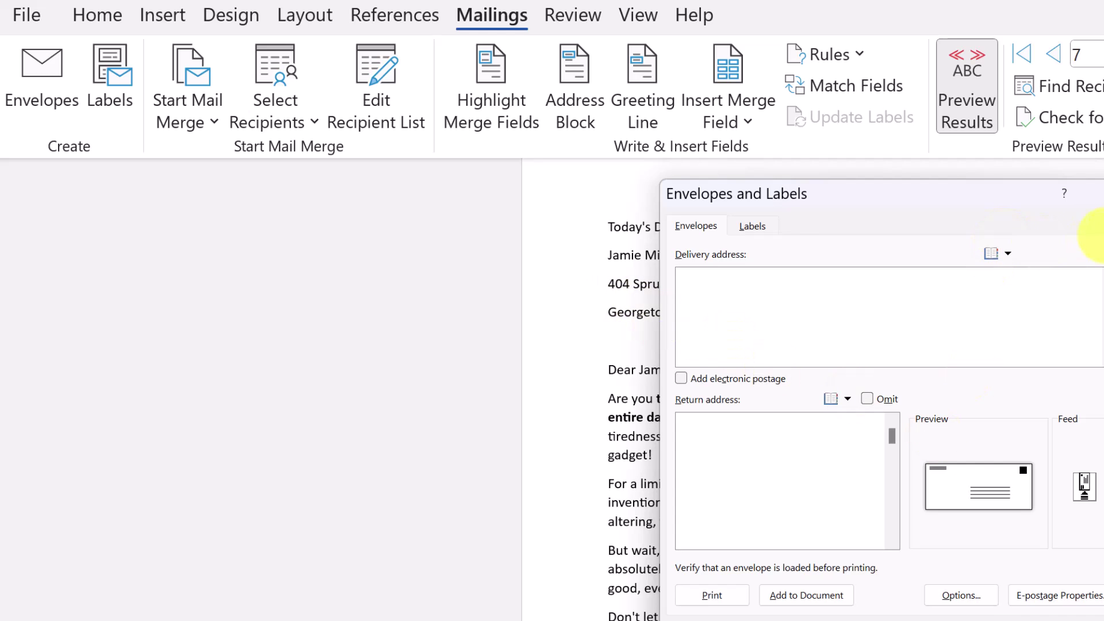
click(1097, 194)
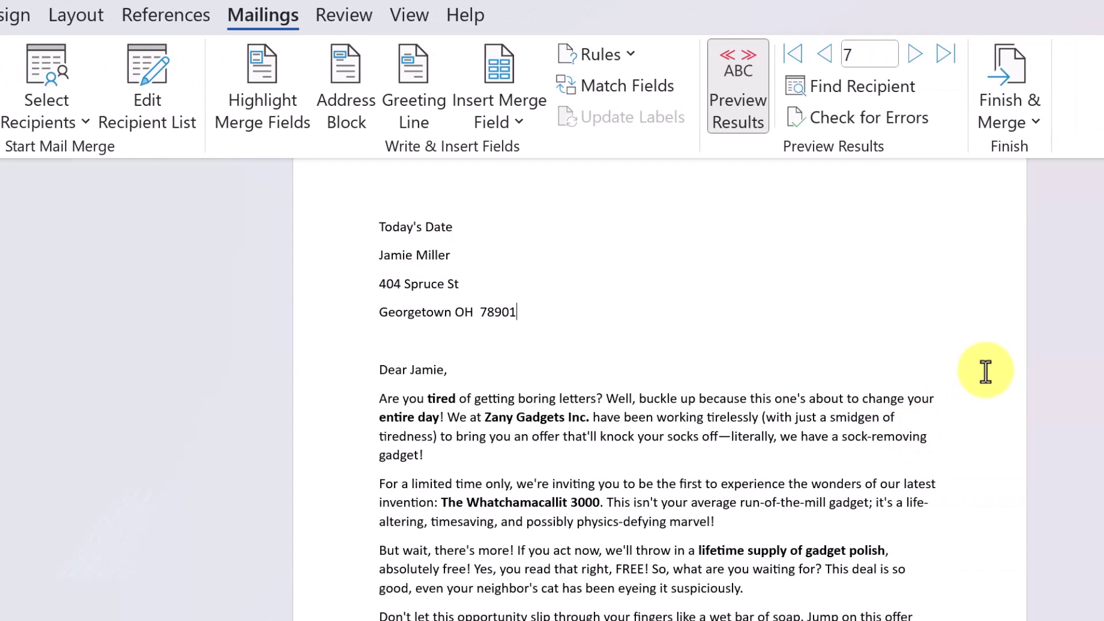
Send the merged letter to all records as HTML e-mail, using the Email field for recipients and the subject "Is your email correect?".
click(1030, 129)
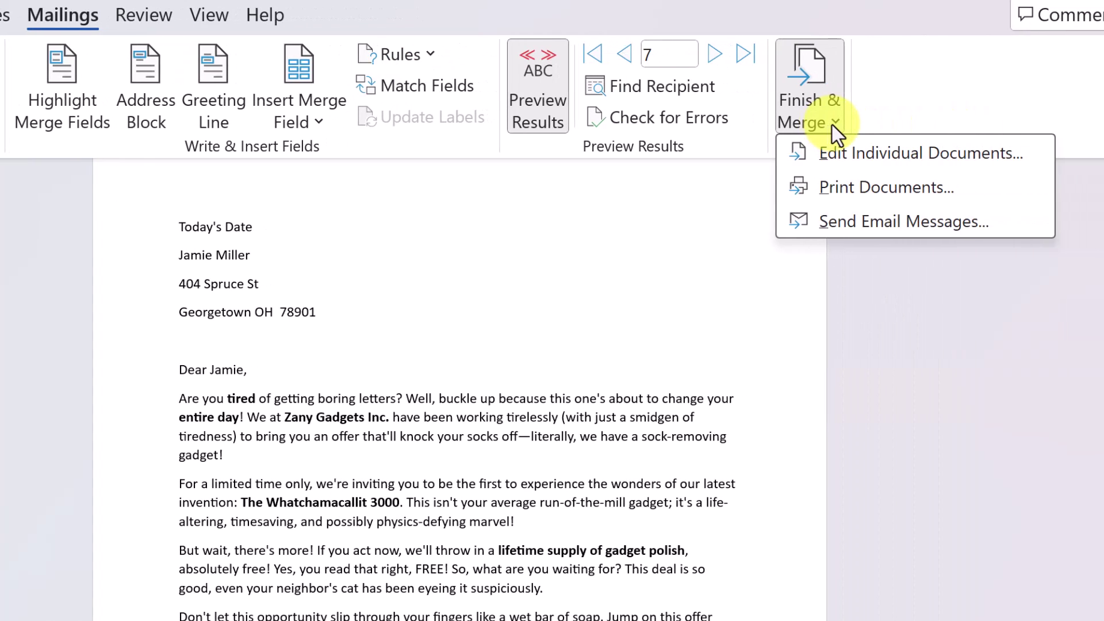
click(860, 223)
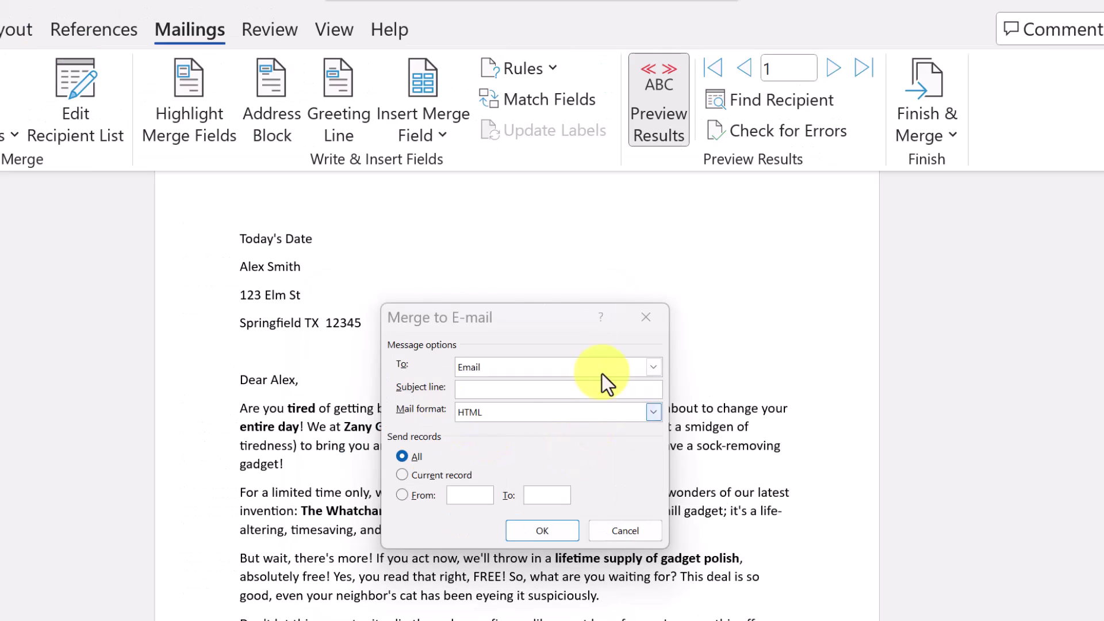
click(653, 368)
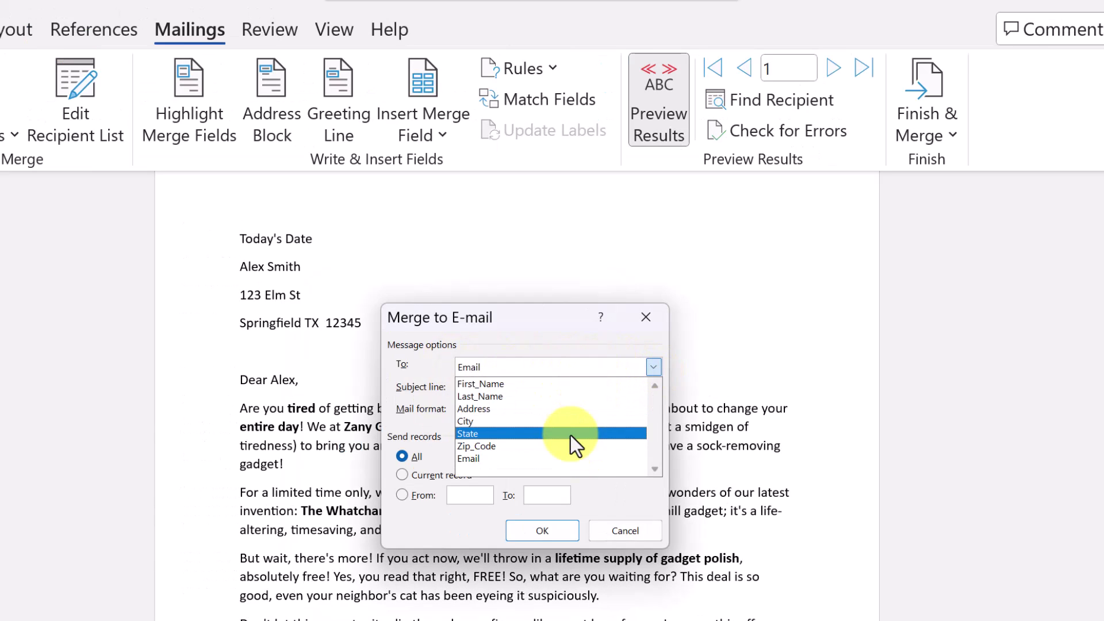
click(432, 367)
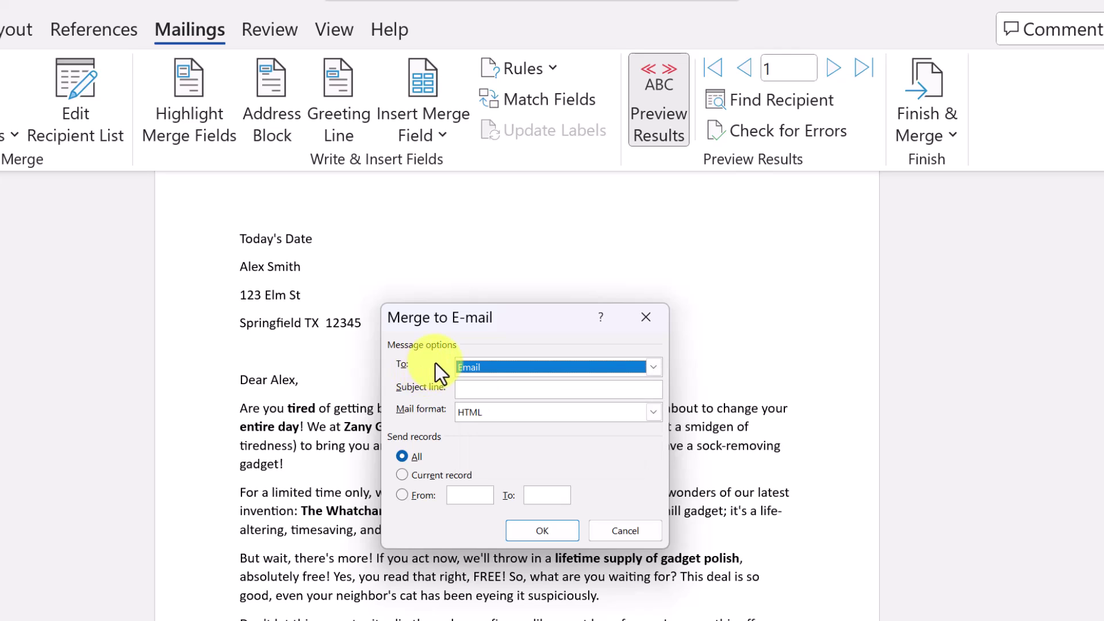
click(479, 389)
text(Is your email correect?)
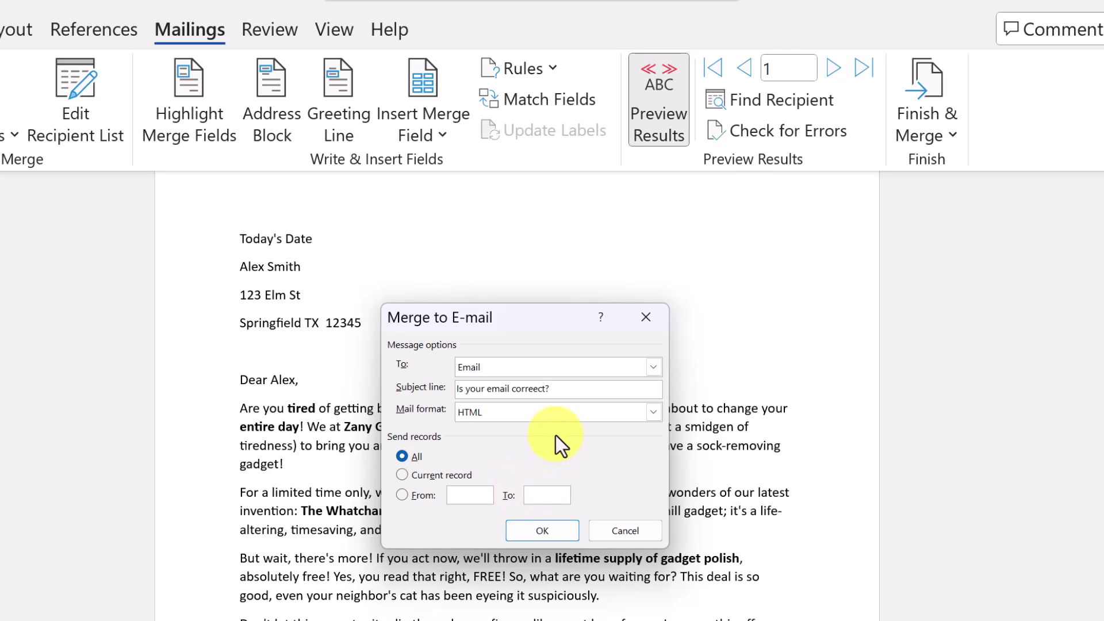
click(654, 413)
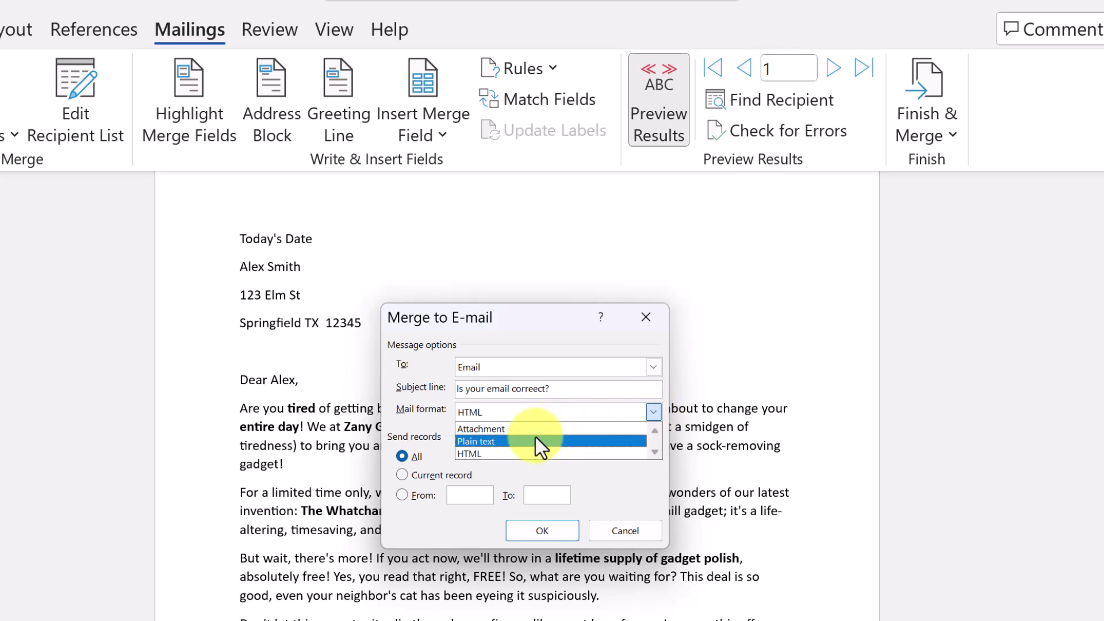
click(444, 444)
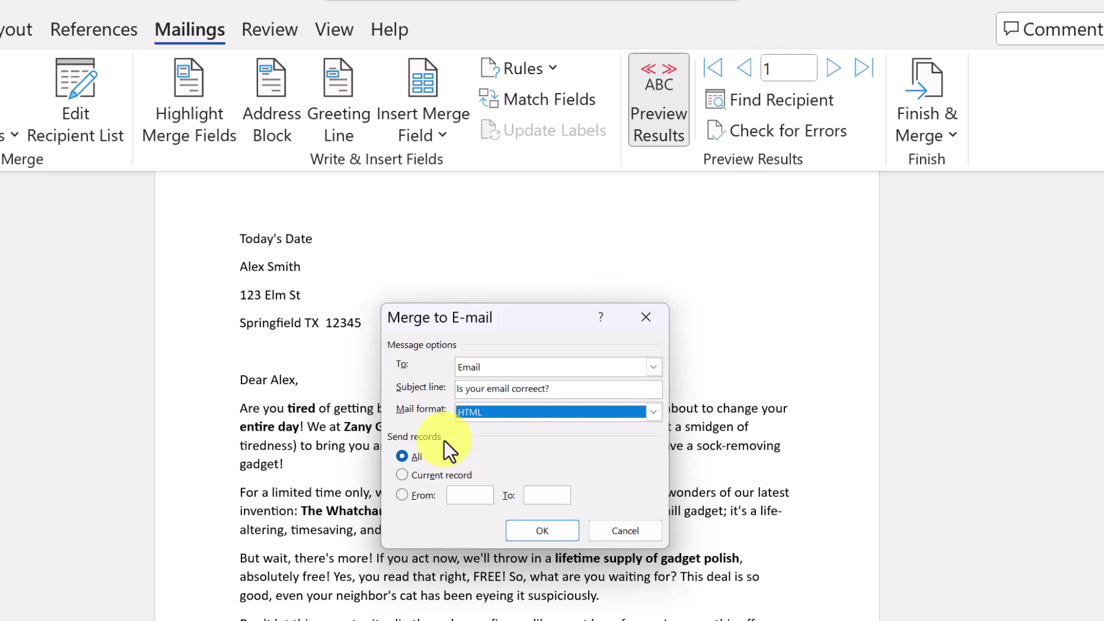
click(544, 531)
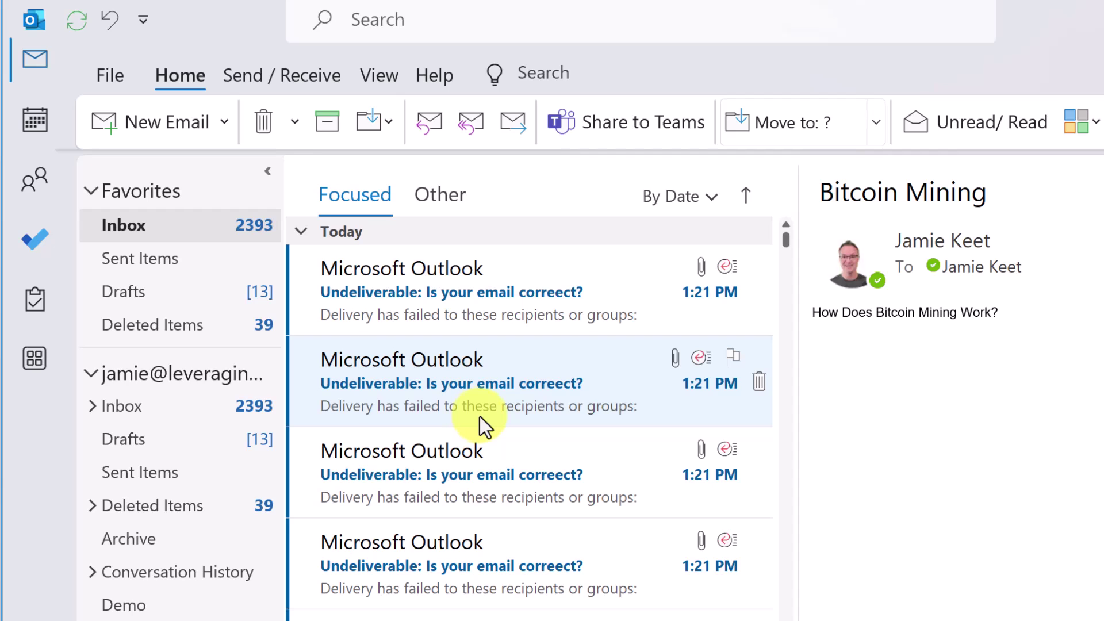
Switch to Outlook, view the newest undeliverable notice, and check the latest sent merge message's address block, greeting and closing email line.
click(488, 273)
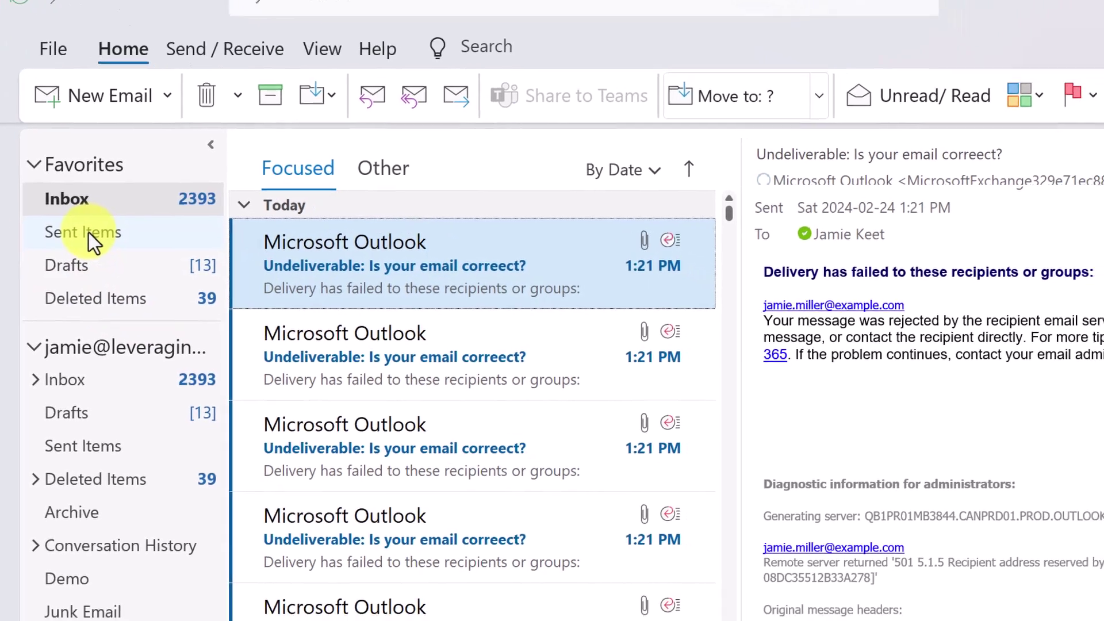
click(147, 264)
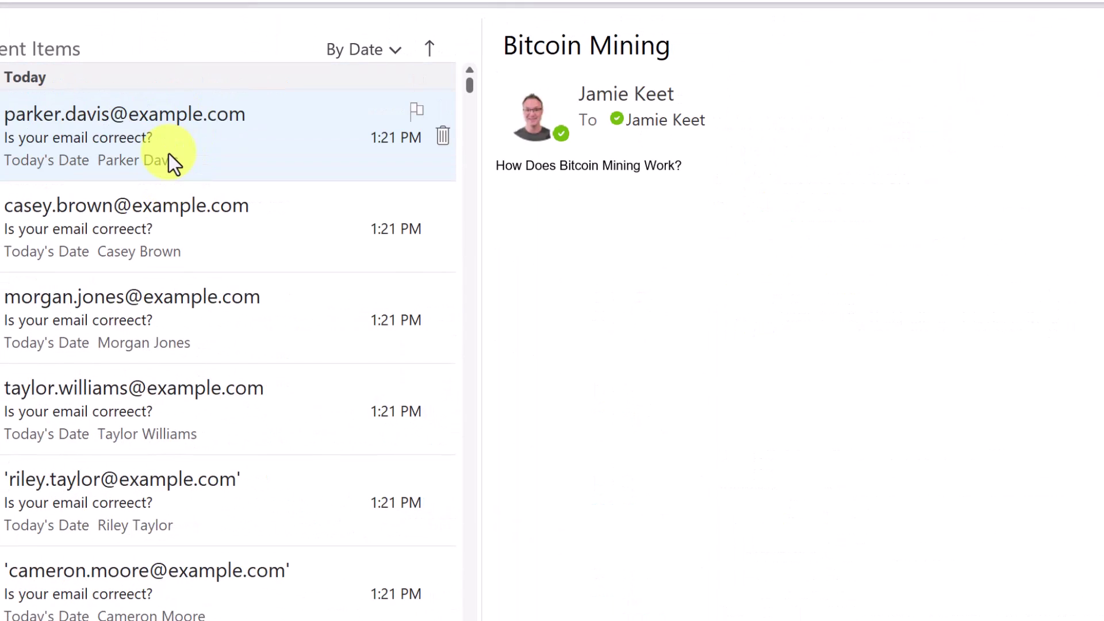
click(163, 155)
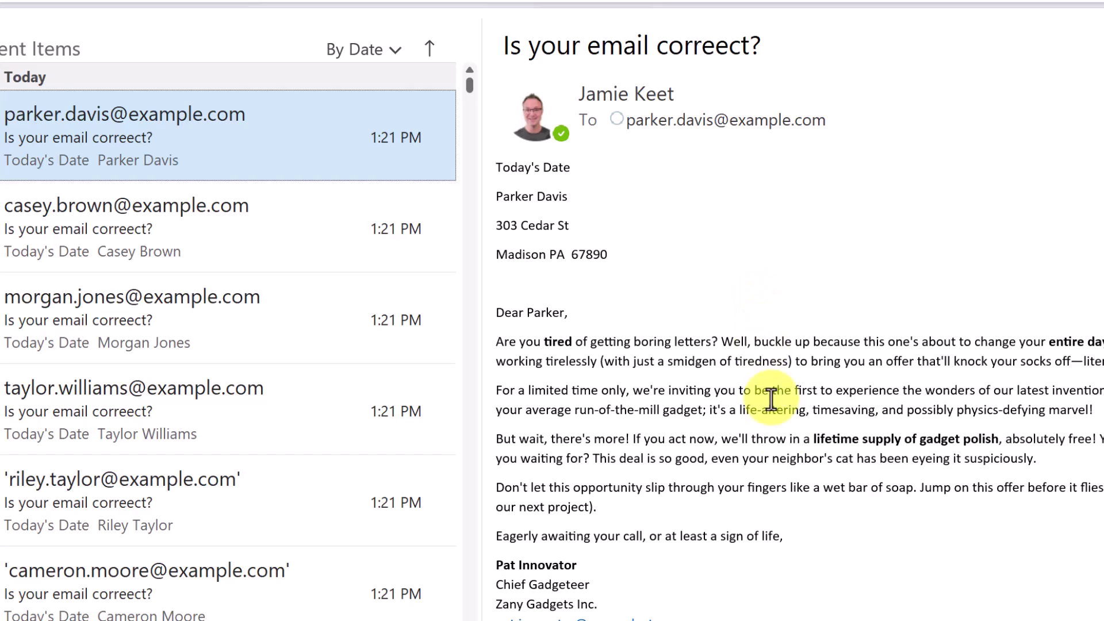
scroll(948, 444, down, 1)
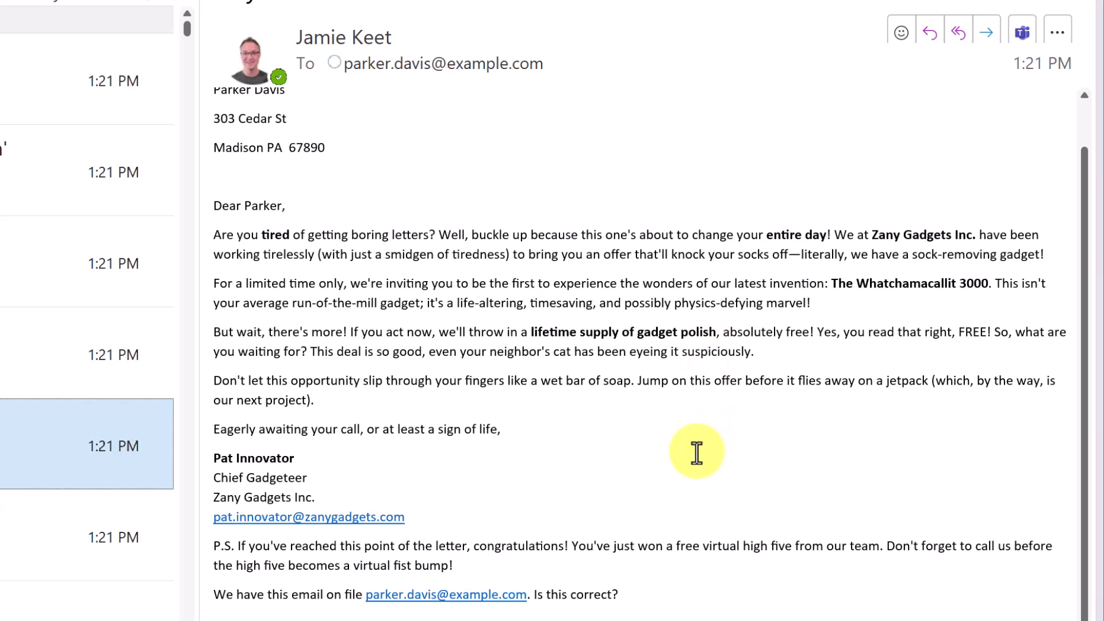
scroll(696, 452, up, 1)
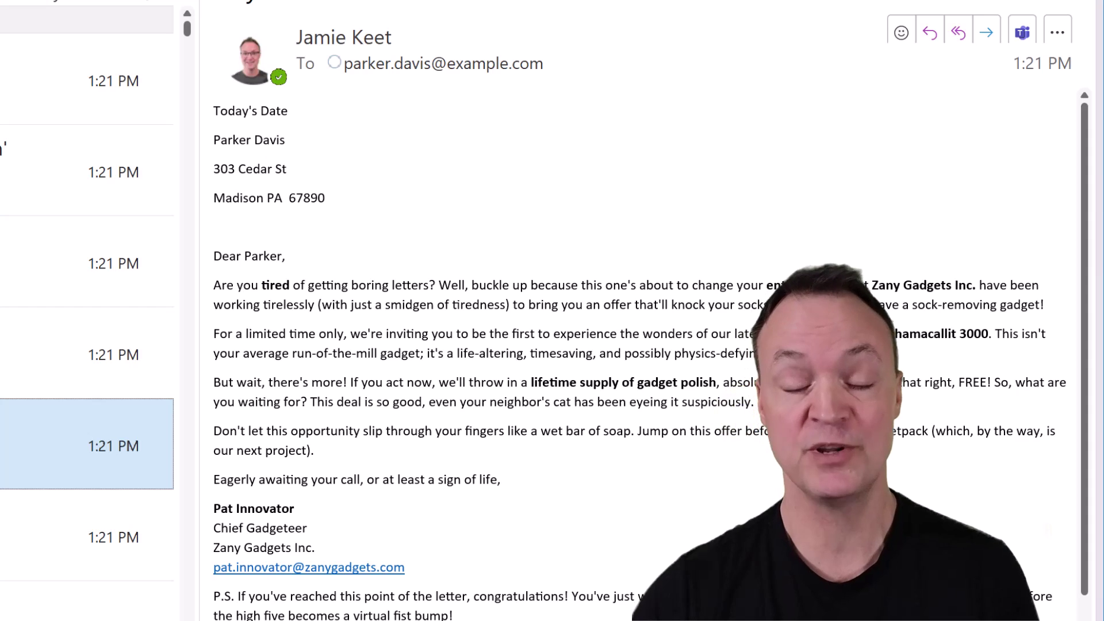